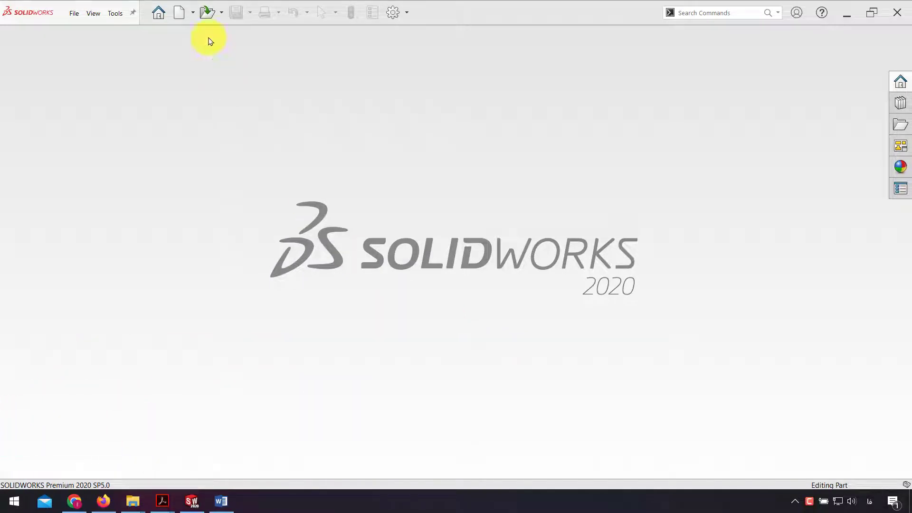
Open the New SOLIDWORKS Document dialog from the top toolbar
click(180, 14)
Create a new part and sketch a horizontal-then-vertical L from the origin on the Front Plane
click(499, 342)
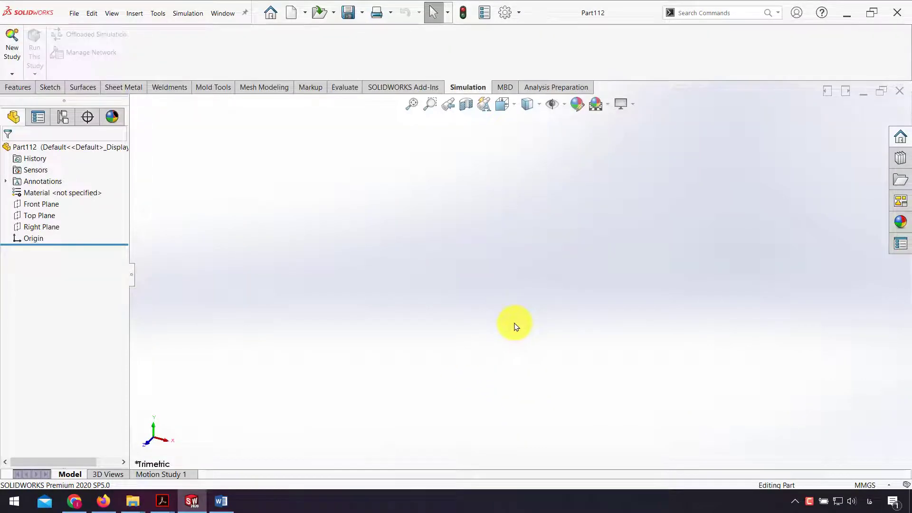
click(20, 93)
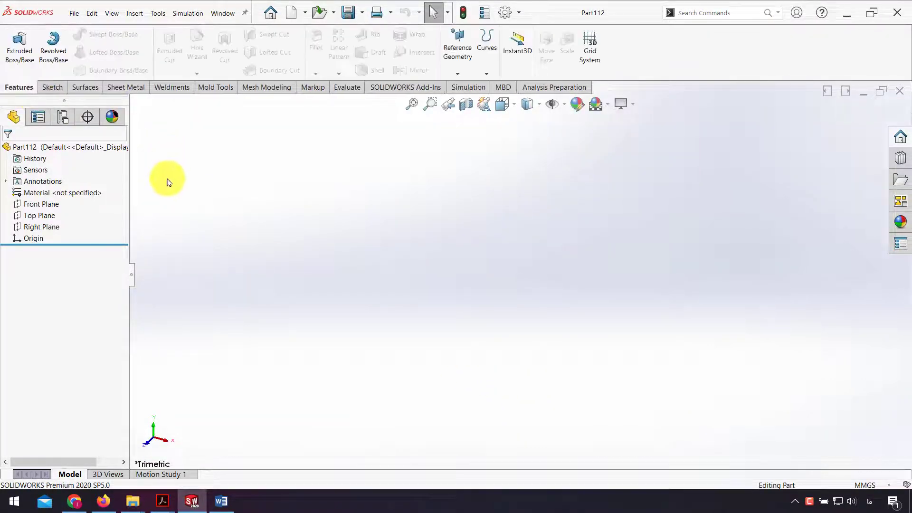
click(58, 207)
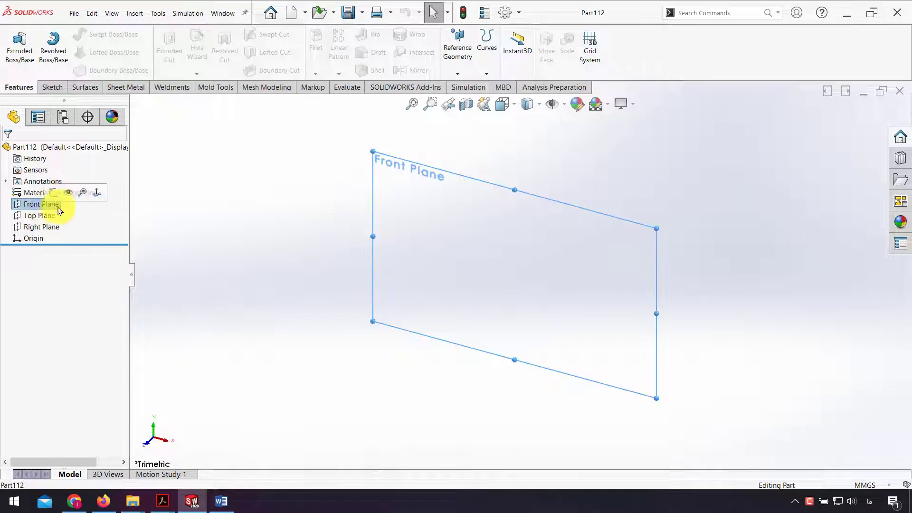
click(53, 192)
click(72, 34)
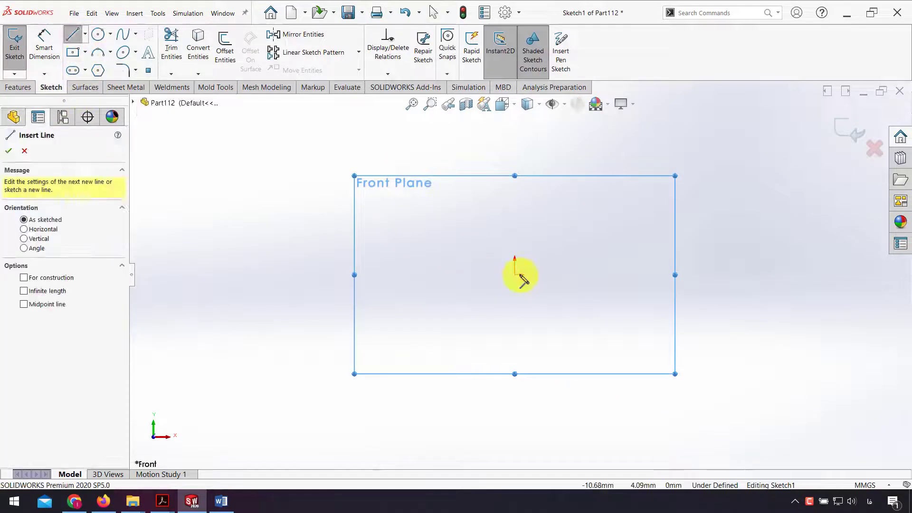
click(515, 275)
click(631, 275)
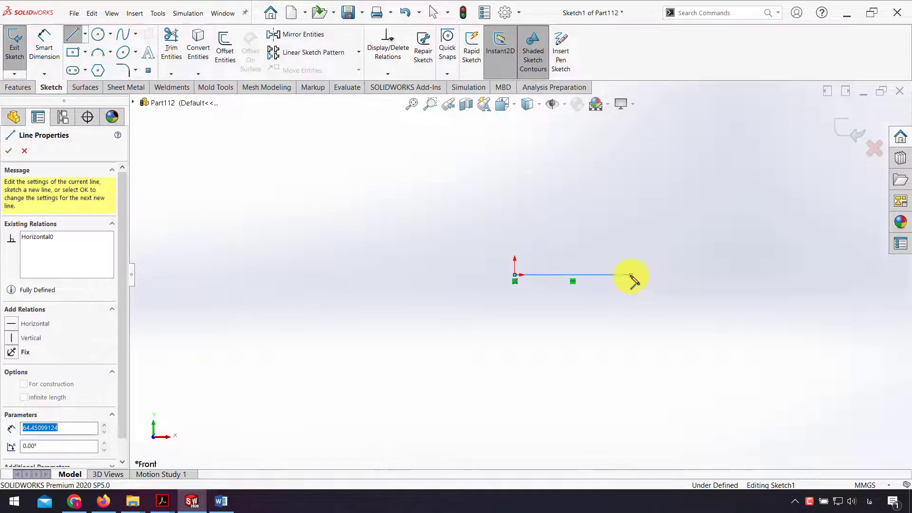
click(631, 149)
Dimension both L lines to 100 mm, fully defining the sketch
click(44, 47)
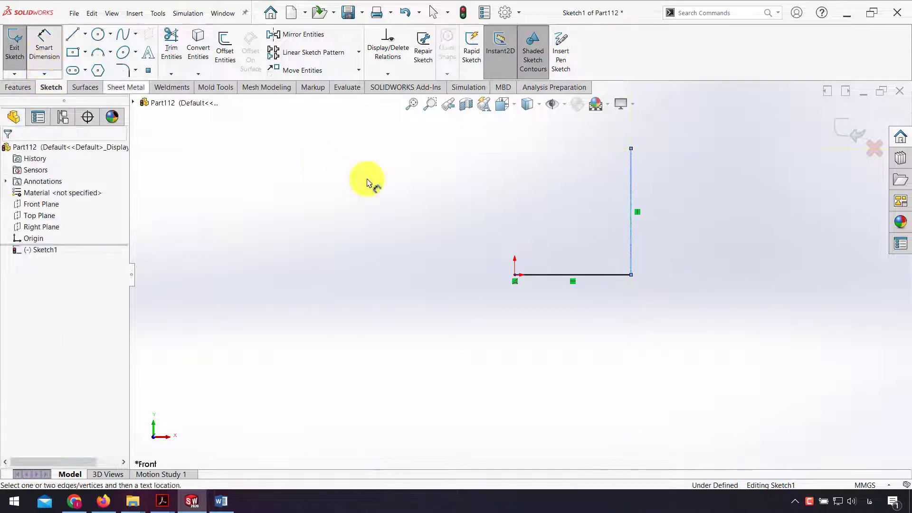
click(564, 283)
click(572, 297)
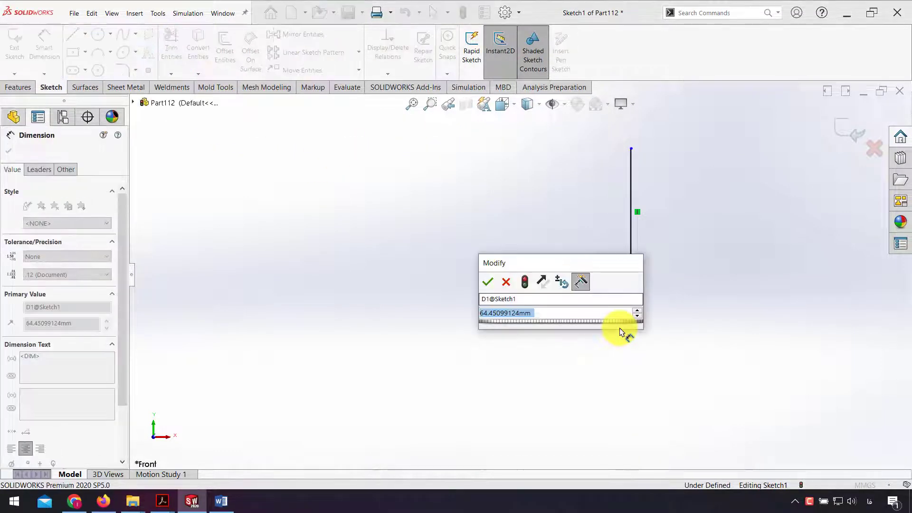
text(1)
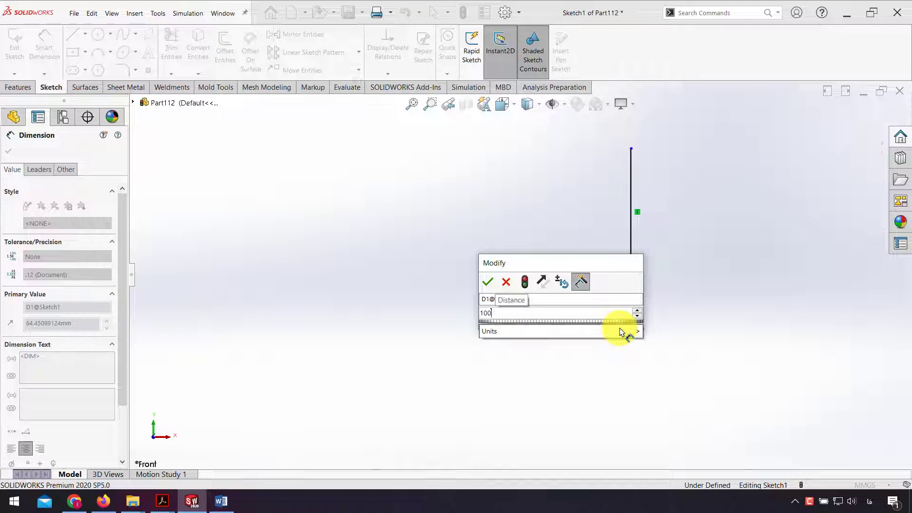
text(00)
click(488, 282)
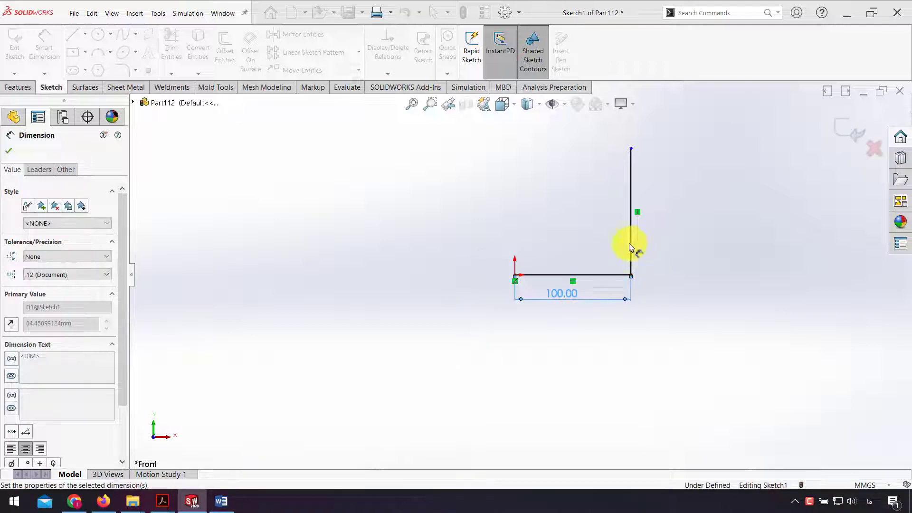
click(632, 247)
click(659, 240)
text(10)
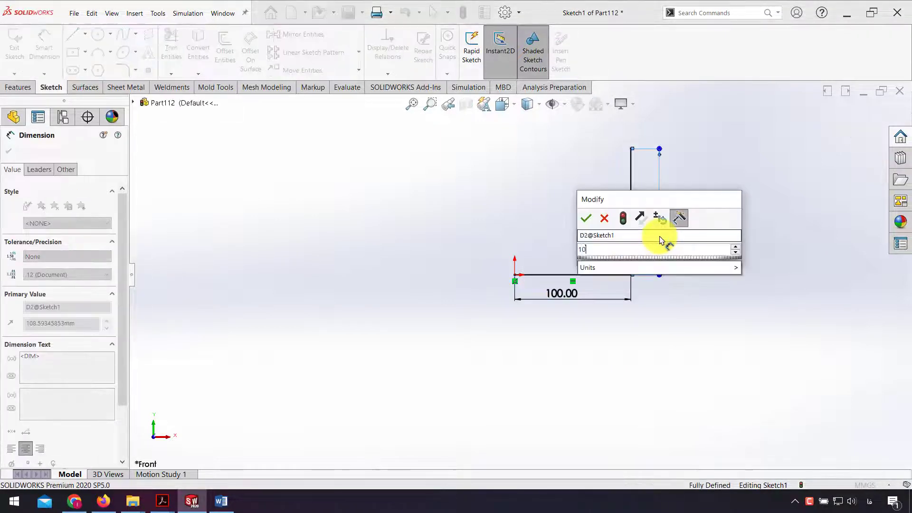
text(0)
key(Return)
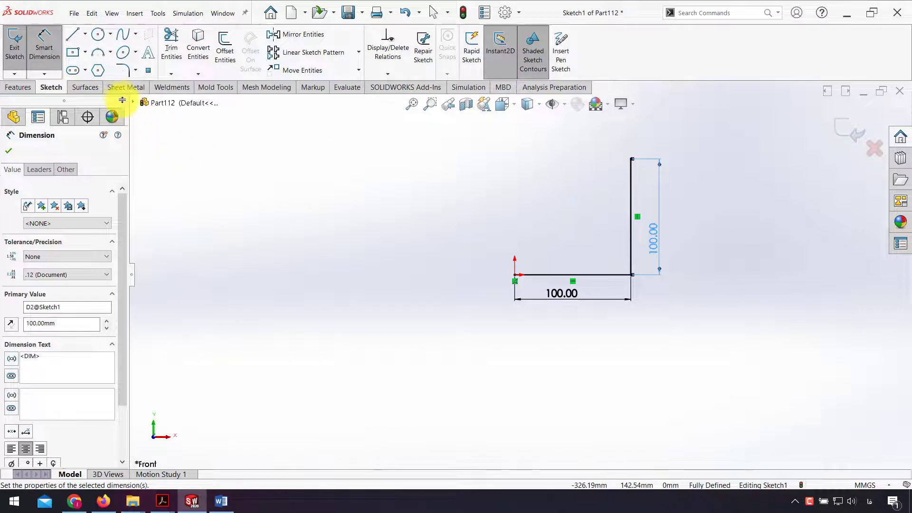
Make a Base Flange from the L sketch with 80 mm Blind depth and 10 mm bend radius
click(126, 88)
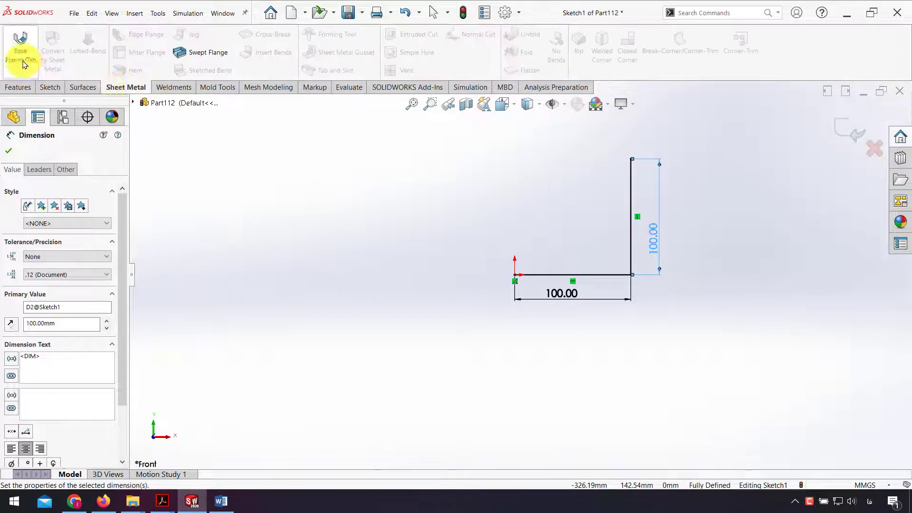
click(20, 45)
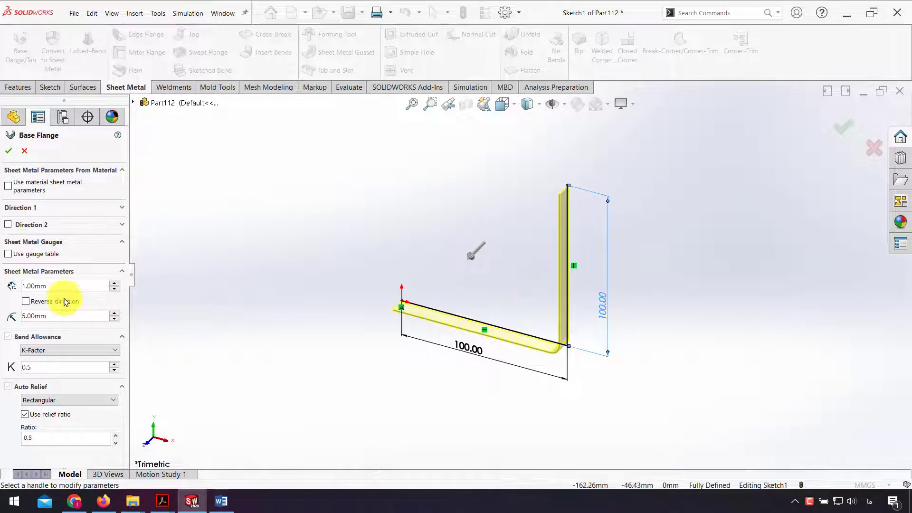
drag(465, 277, 353, 283)
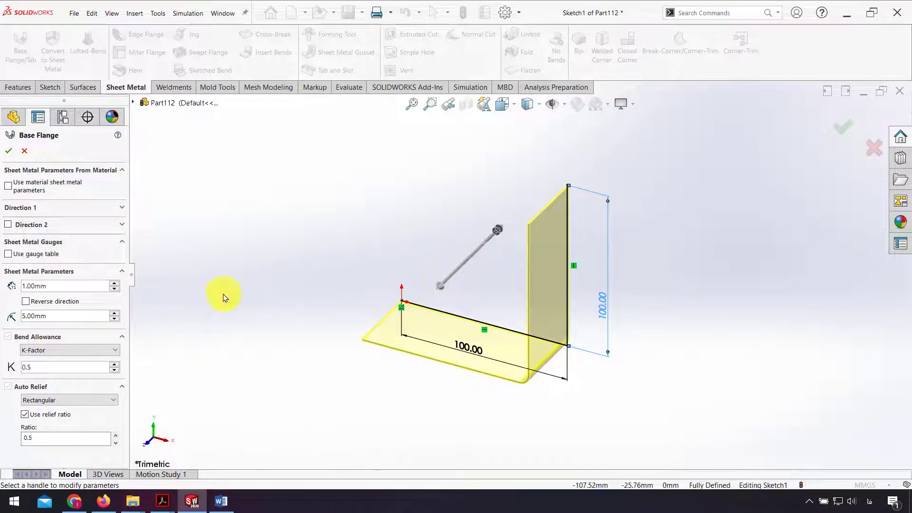
click(62, 207)
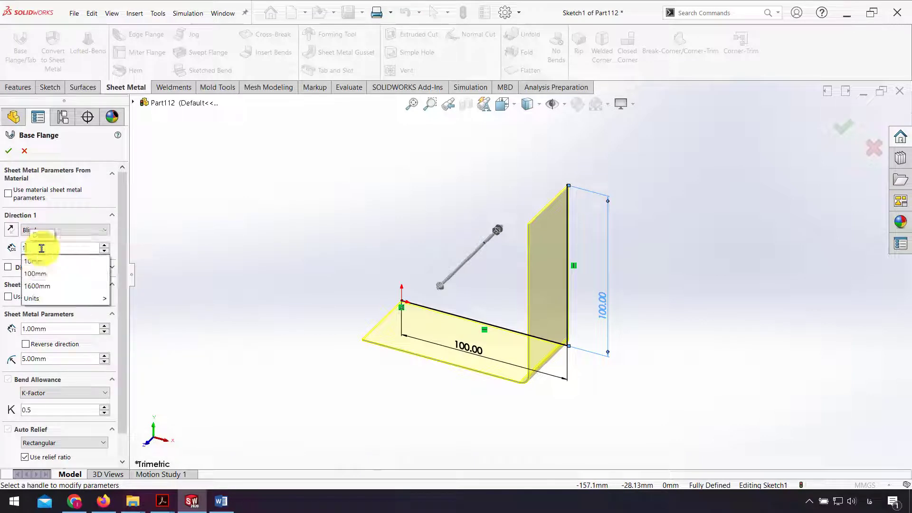
text(8)
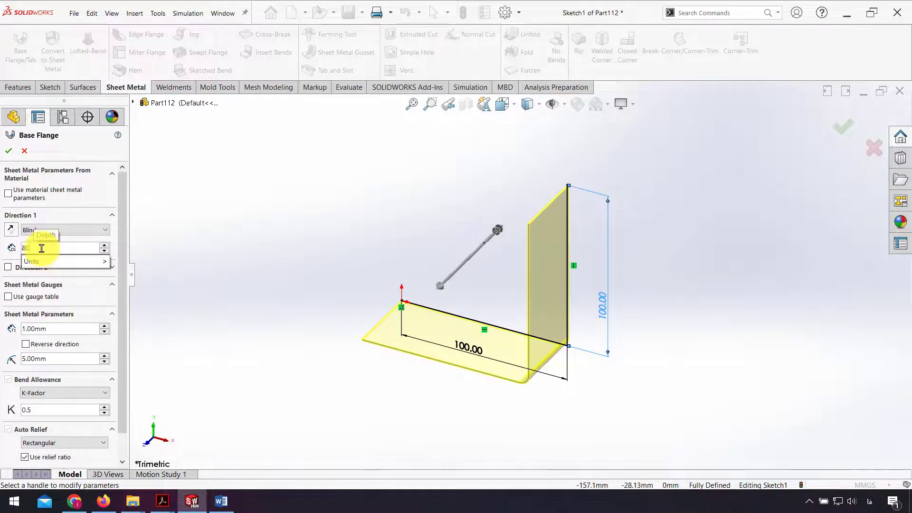
text(0)
key(Return)
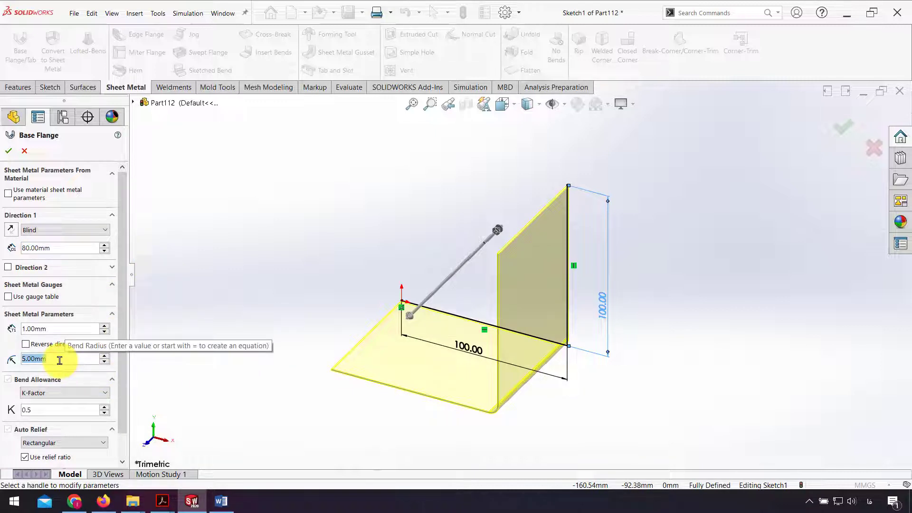
text(10)
key(Return)
middle_drag(562, 376, 576, 332)
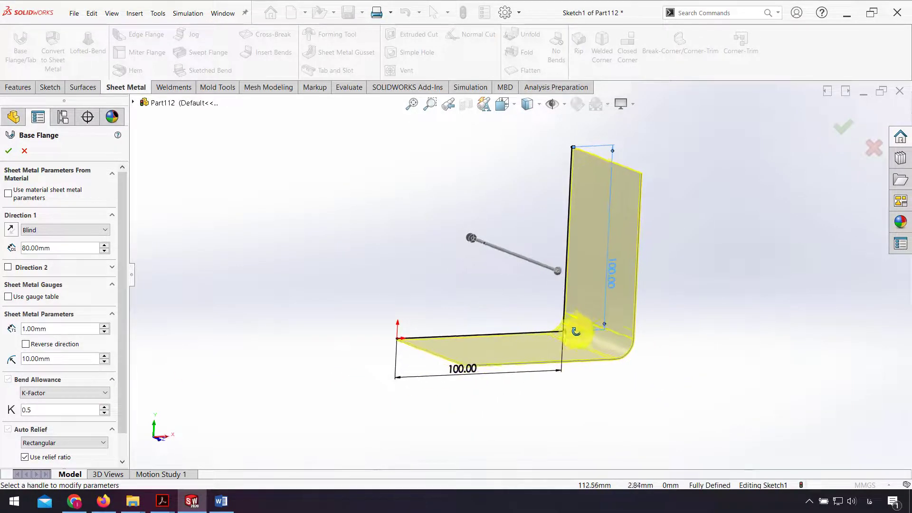
click(9, 150)
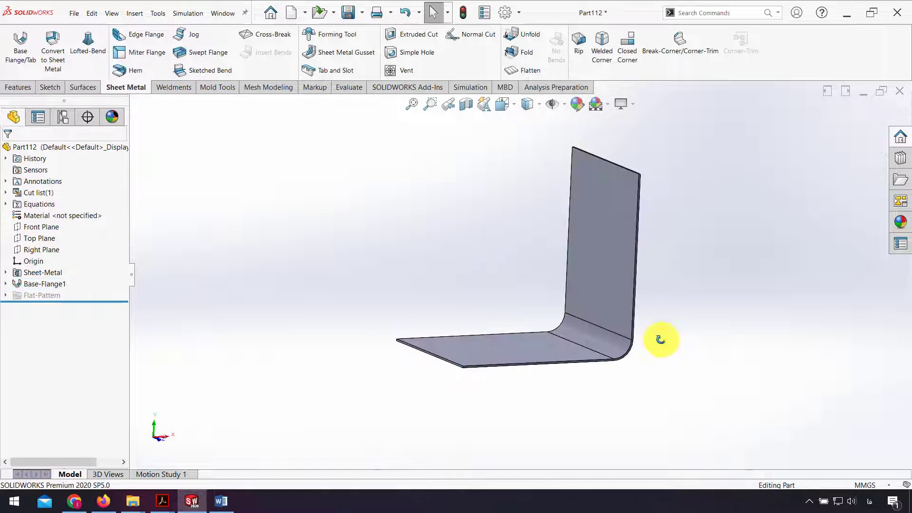
middle_drag(660, 339, 658, 323)
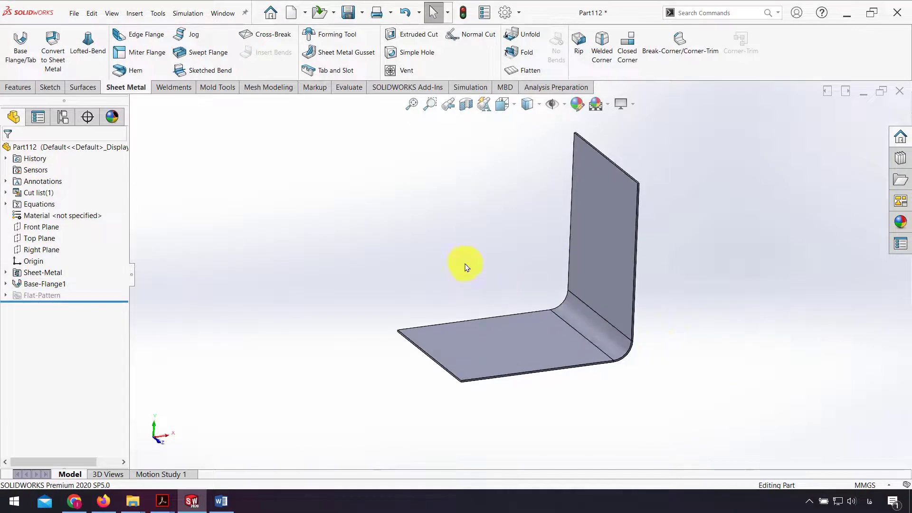
Start a sheet metal gusset on the bottom and vertical flange faces at the bend
click(339, 57)
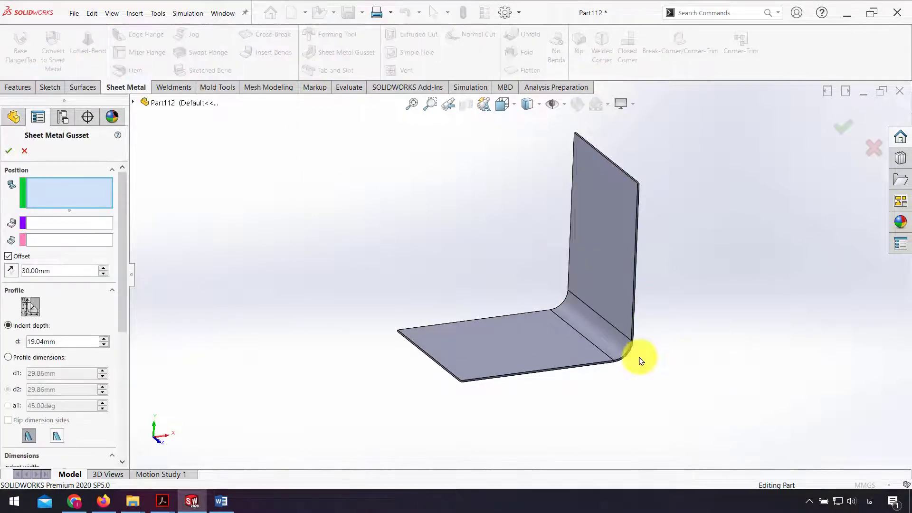
middle_drag(637, 358, 650, 359)
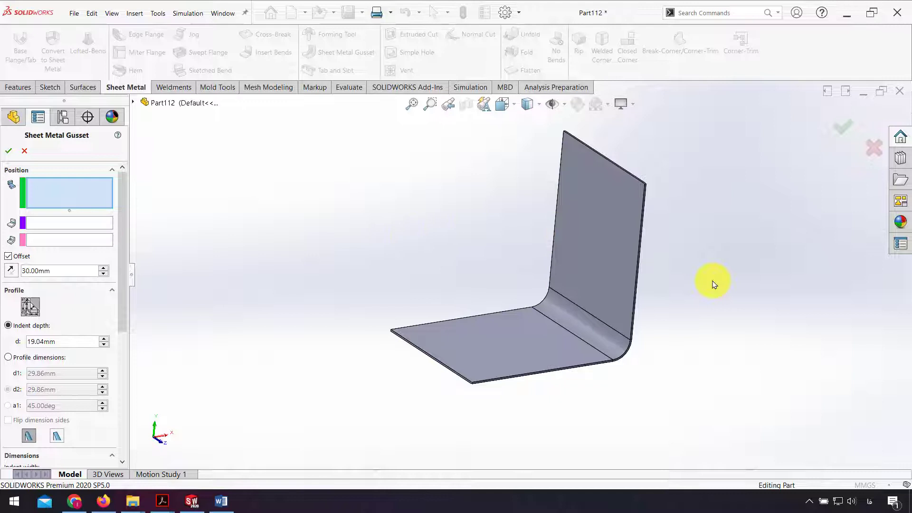
click(550, 335)
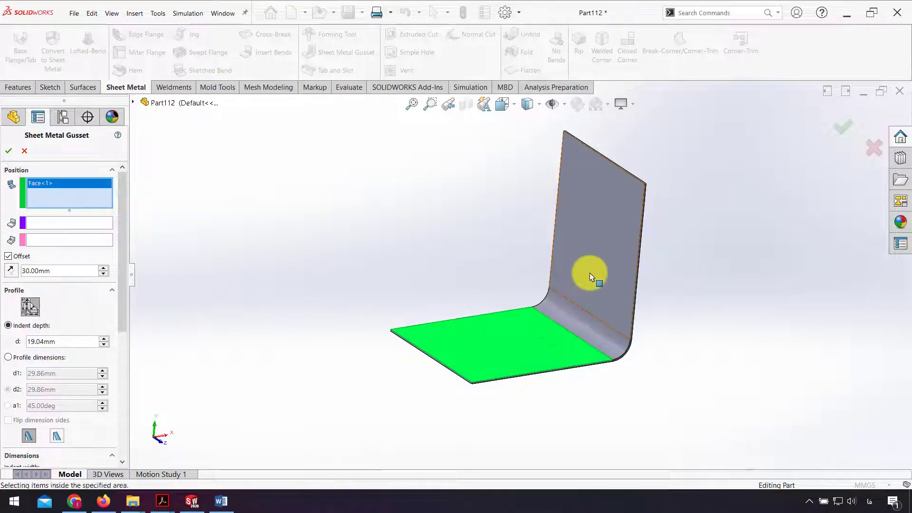
click(589, 272)
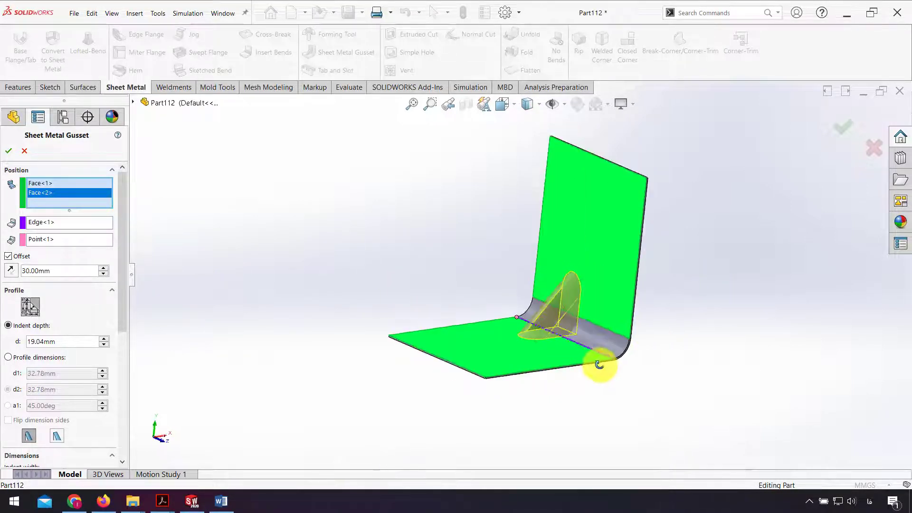
scroll(577, 349, down, 3)
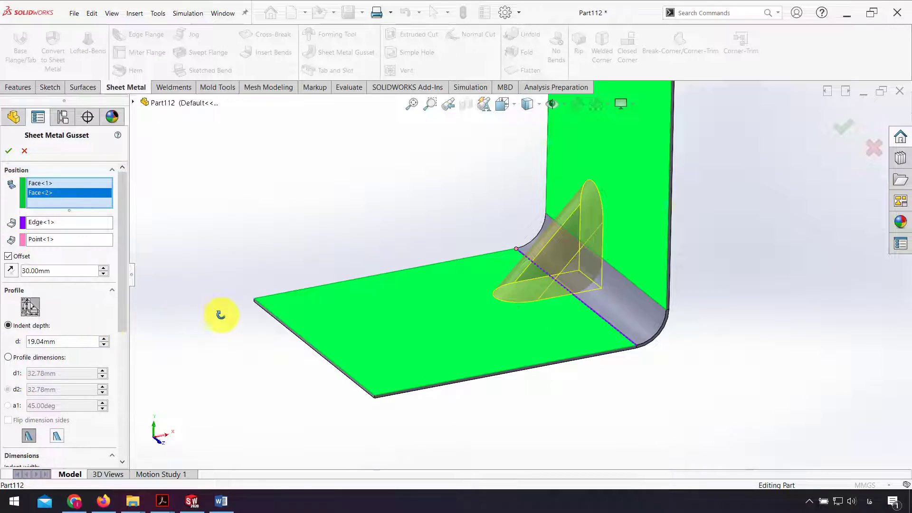
scroll(121, 339, down, 2)
Set the gusset indent depth to 20 mm and accept the gusset
click(75, 306)
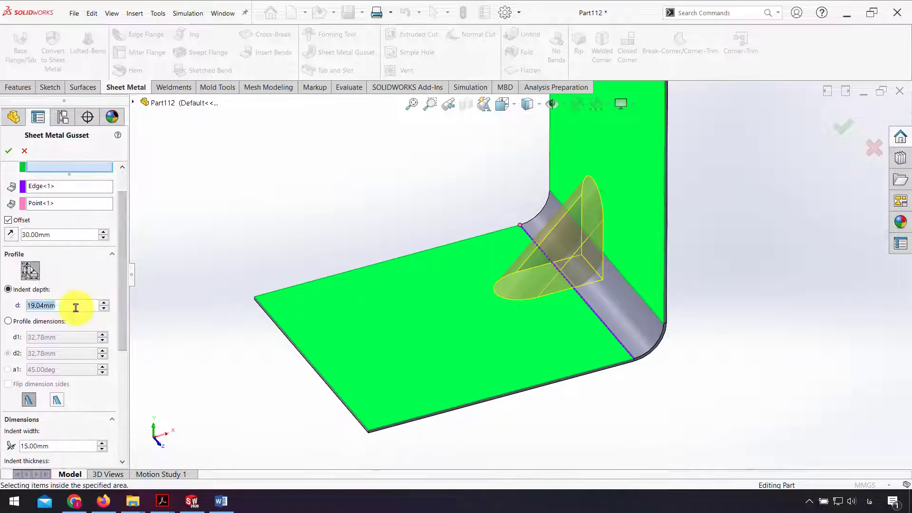
text(20)
key(Return)
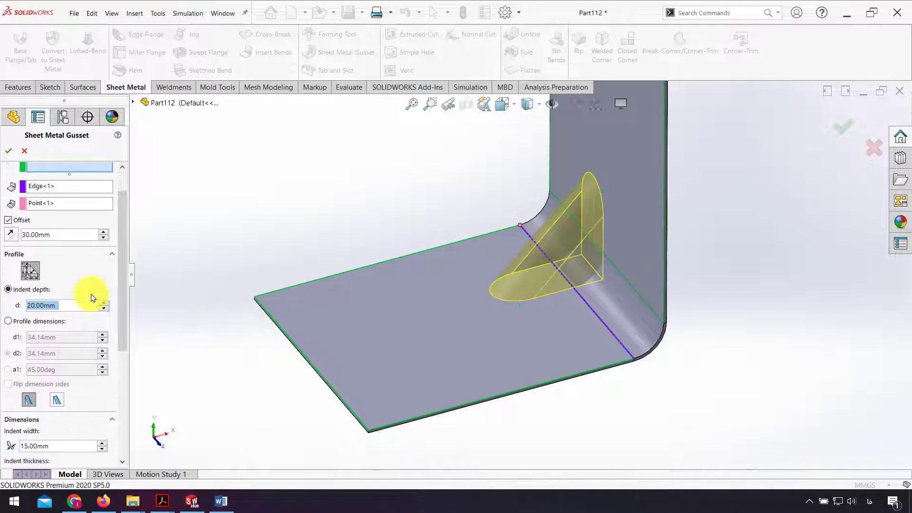
click(583, 340)
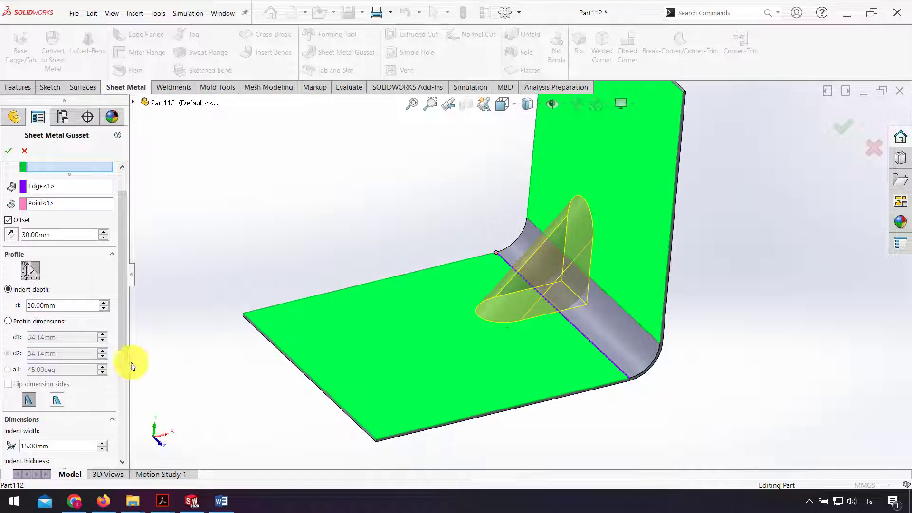
scroll(122, 385, down, 2)
drag(122, 386, 121, 388)
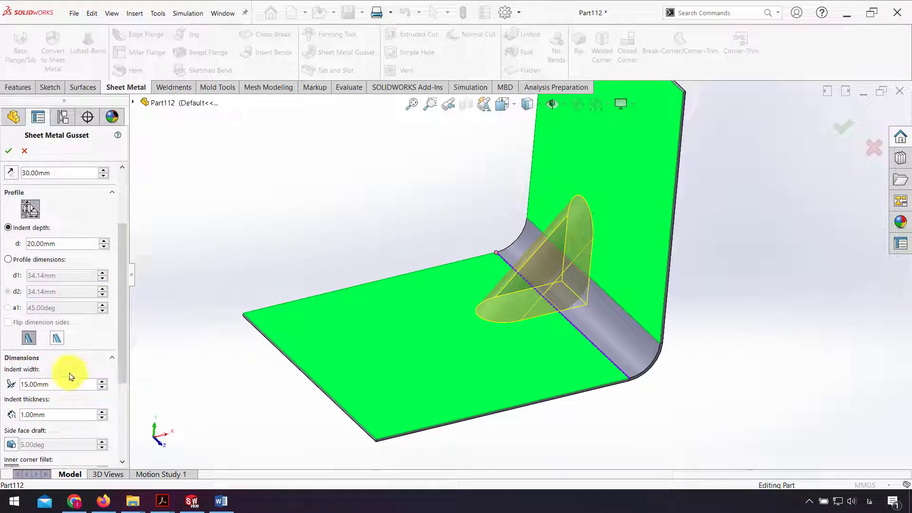
middle_drag(494, 320, 10, 173)
click(8, 150)
middle_drag(156, 215, 358, 240)
scroll(634, 243, up, 3)
Enable the SOLIDWORKS Simulation add-in from the Add-Ins tab
middle_drag(534, 284, 526, 194)
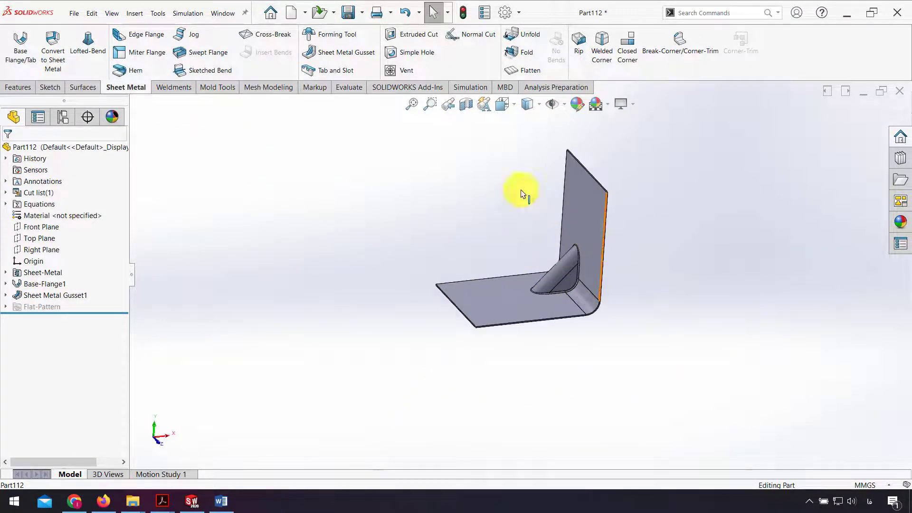
click(408, 89)
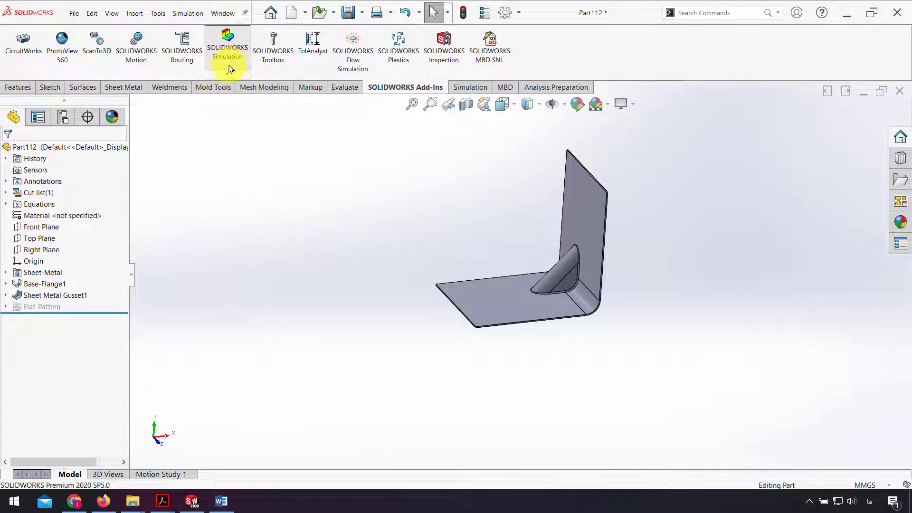
click(226, 67)
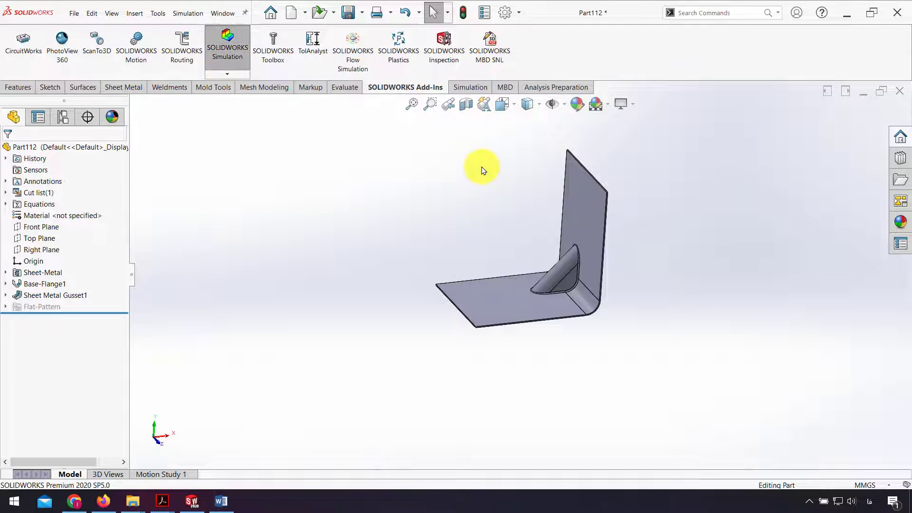
Create a new static study, Static 1
click(469, 89)
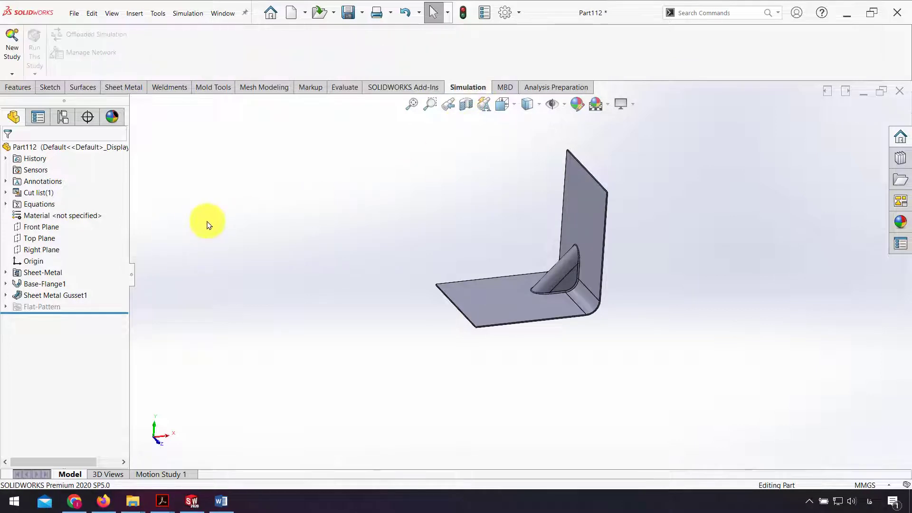
click(19, 62)
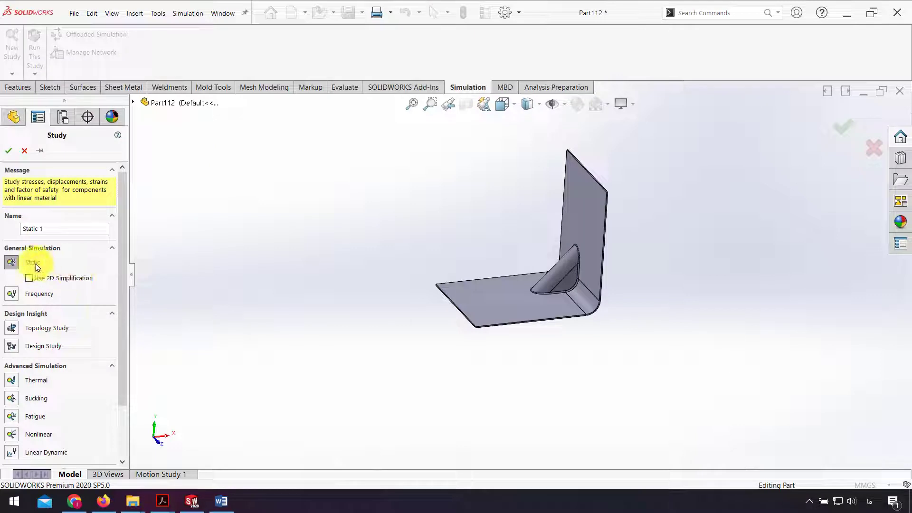
click(37, 267)
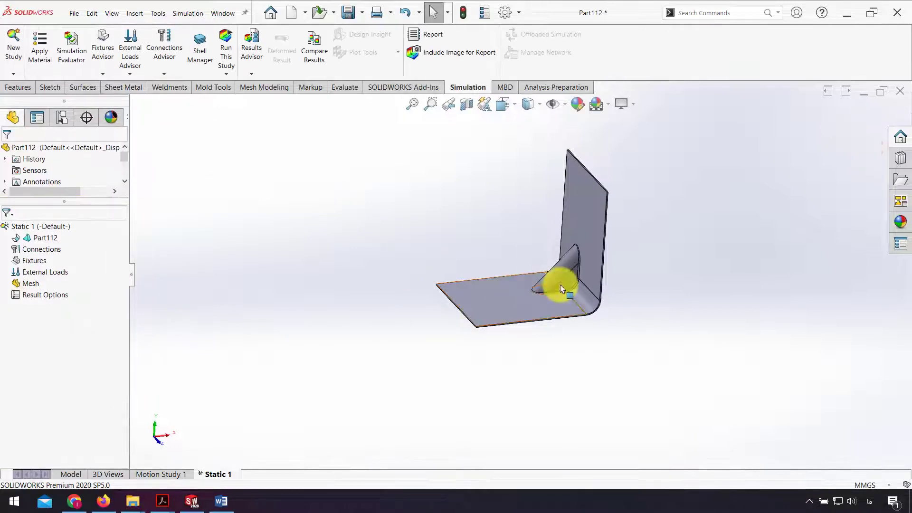
Apply Alloy Steel from the material library to the bracket
click(43, 65)
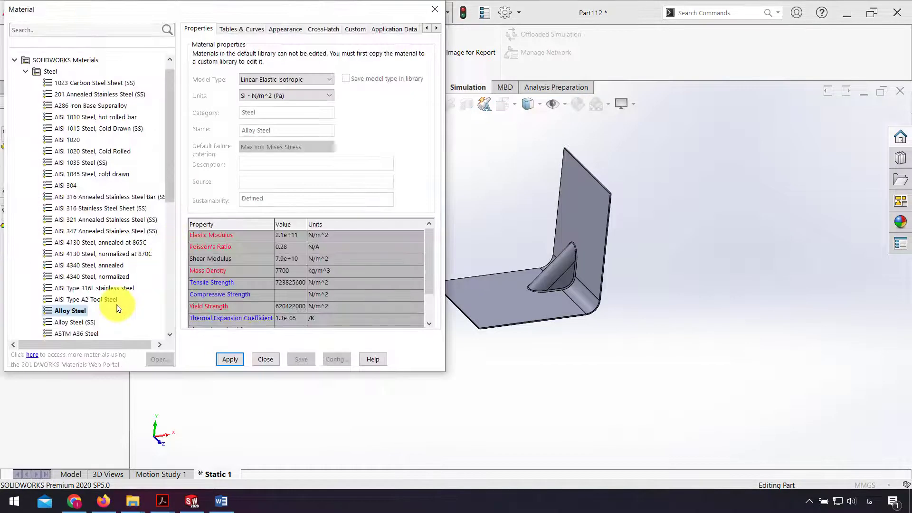
click(231, 359)
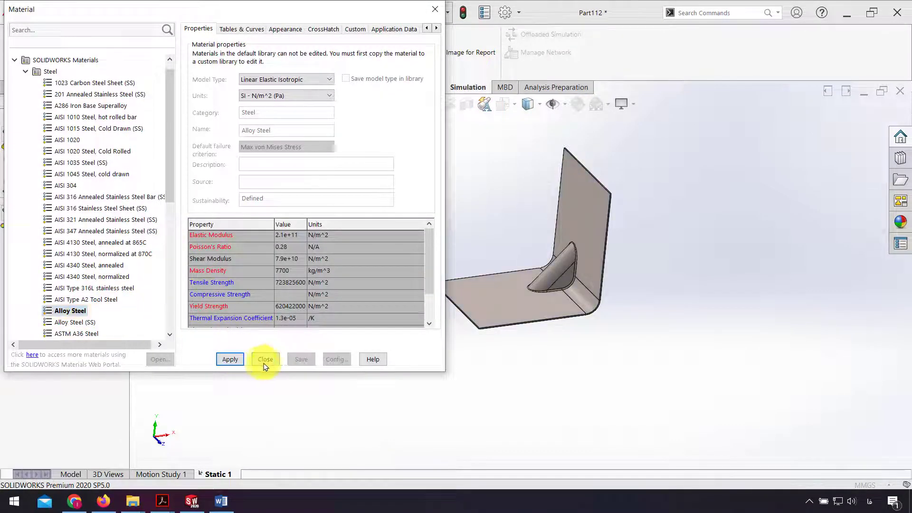
click(273, 360)
middle_drag(525, 310, 473, 290)
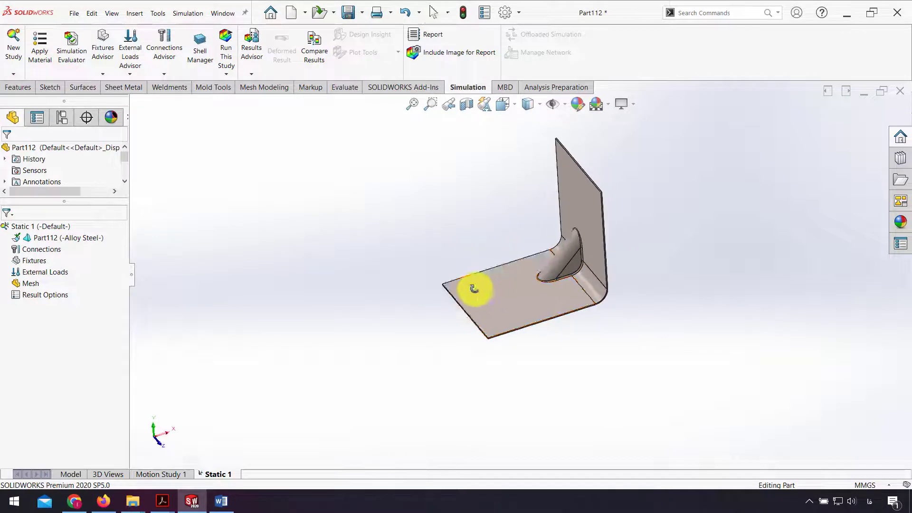
Add a Fixed Geometry fixture on the horizontal flange's front end face
click(103, 73)
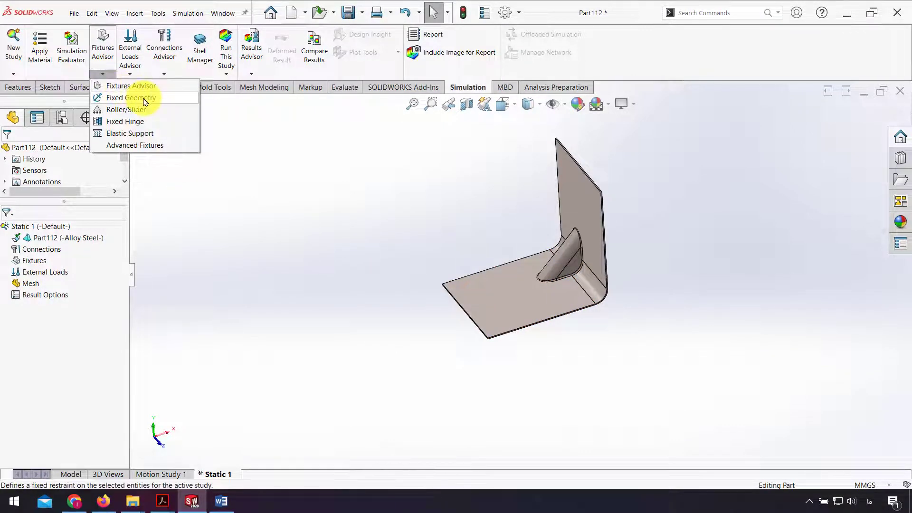
click(145, 100)
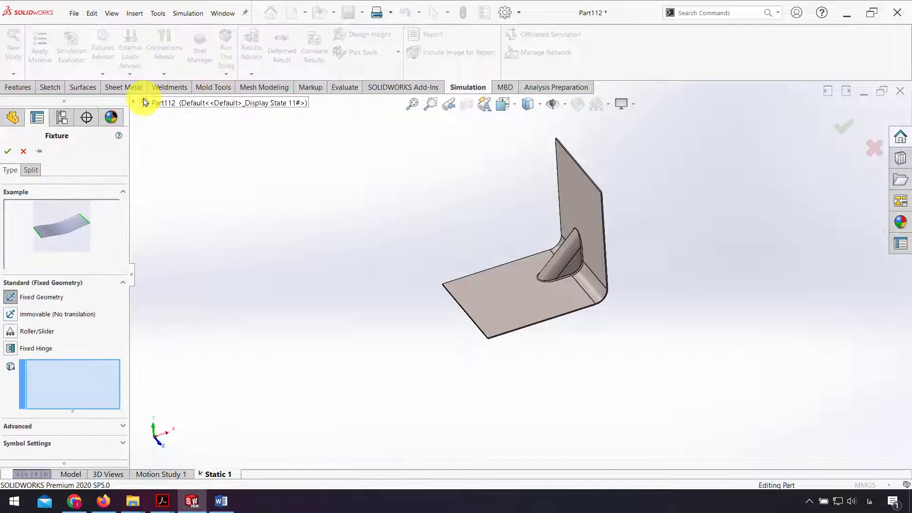
scroll(548, 309, down, 5)
click(554, 312)
scroll(471, 296, down, 3)
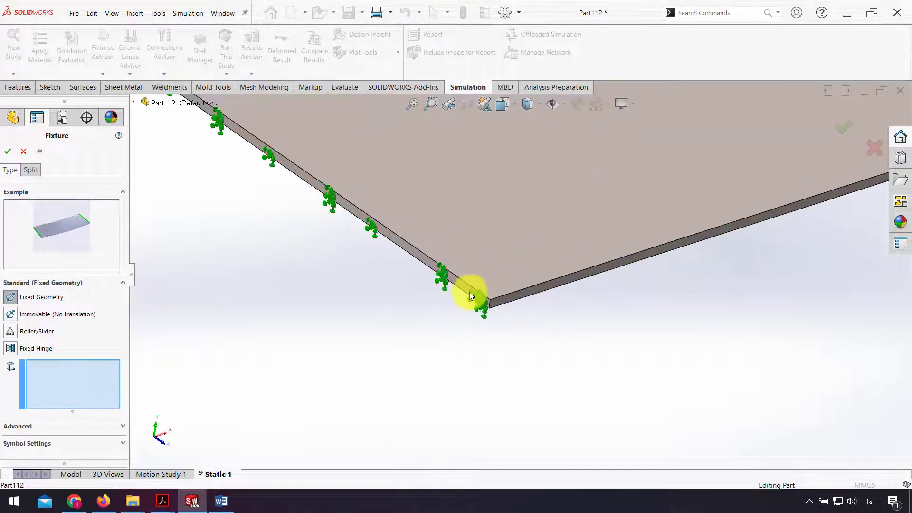
click(470, 296)
scroll(432, 362, up, 8)
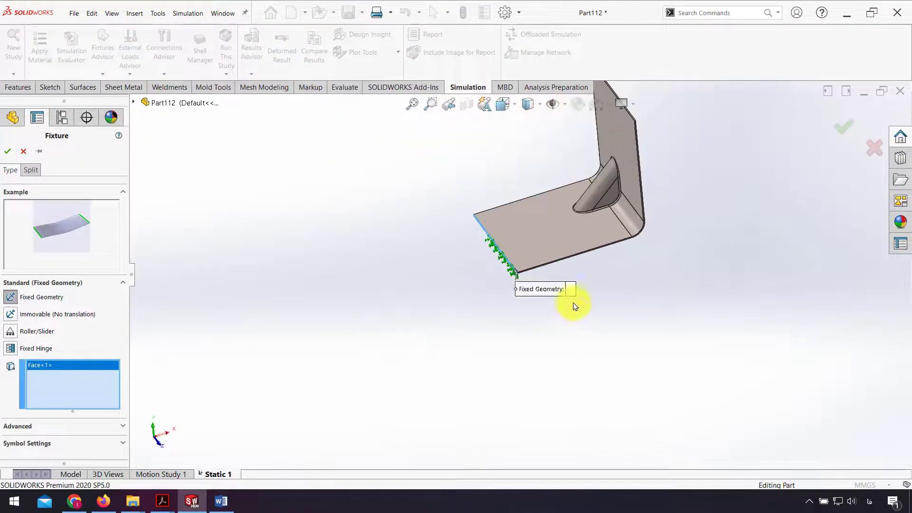
click(8, 151)
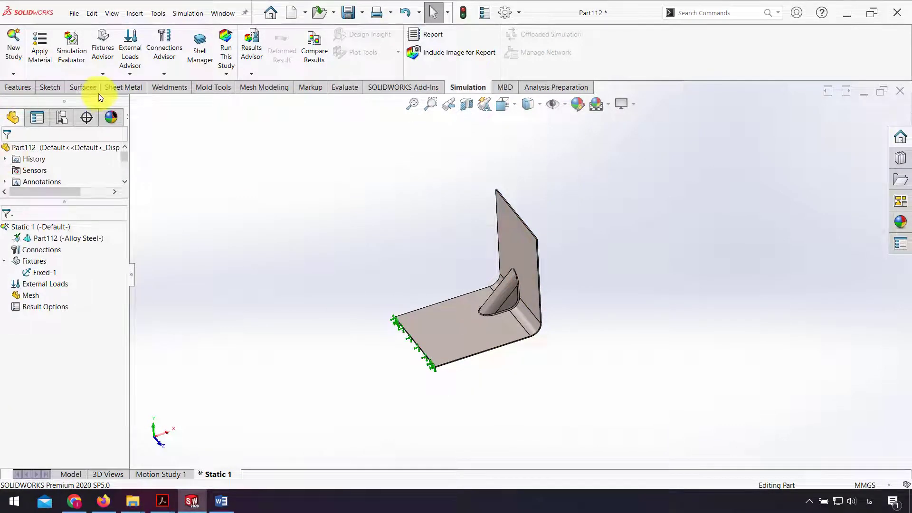
Apply a 500 N force to the upright flange face, directed along its edge
click(106, 74)
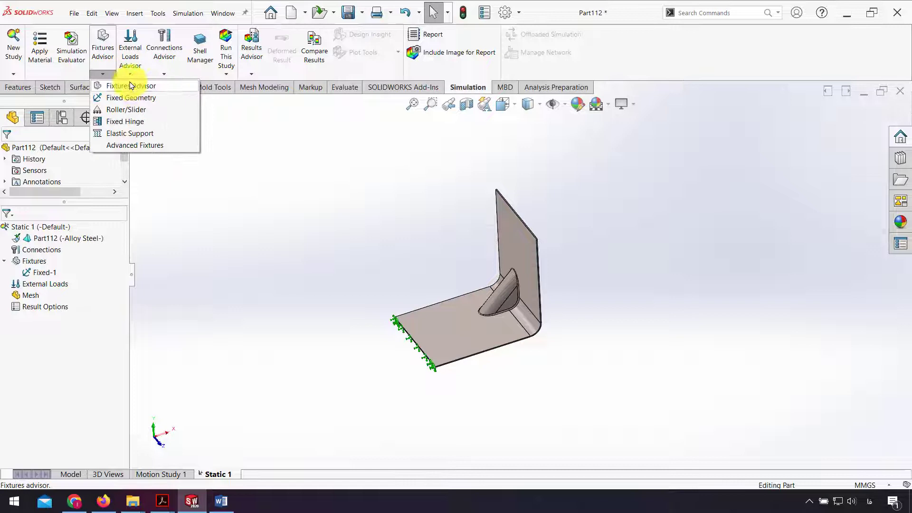
click(130, 74)
click(172, 96)
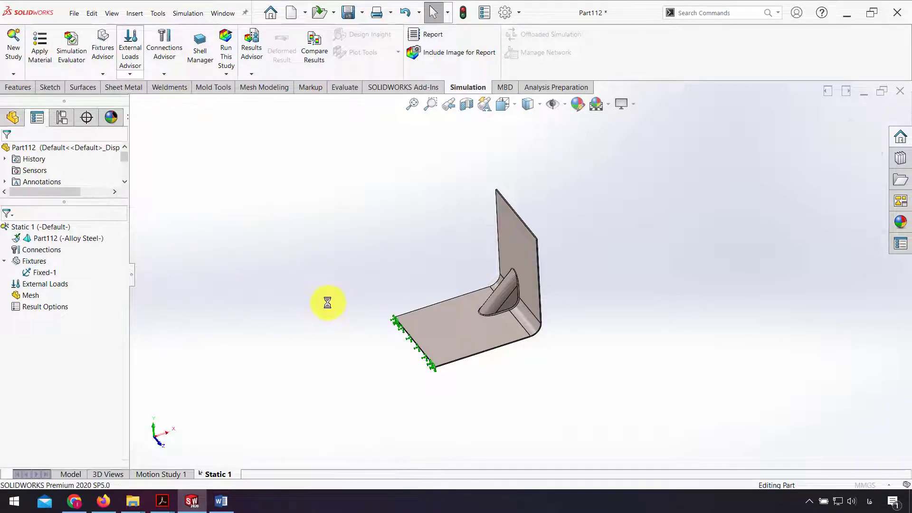
scroll(544, 235, down, 8)
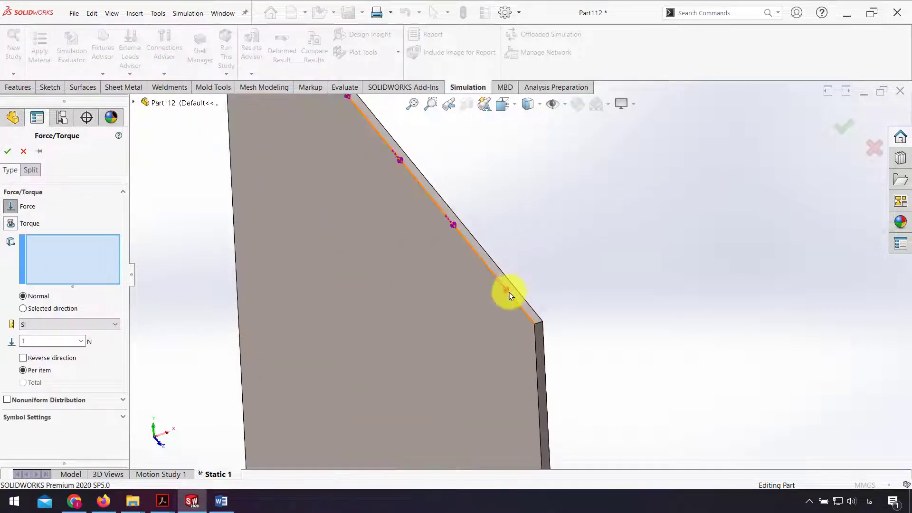
click(510, 293)
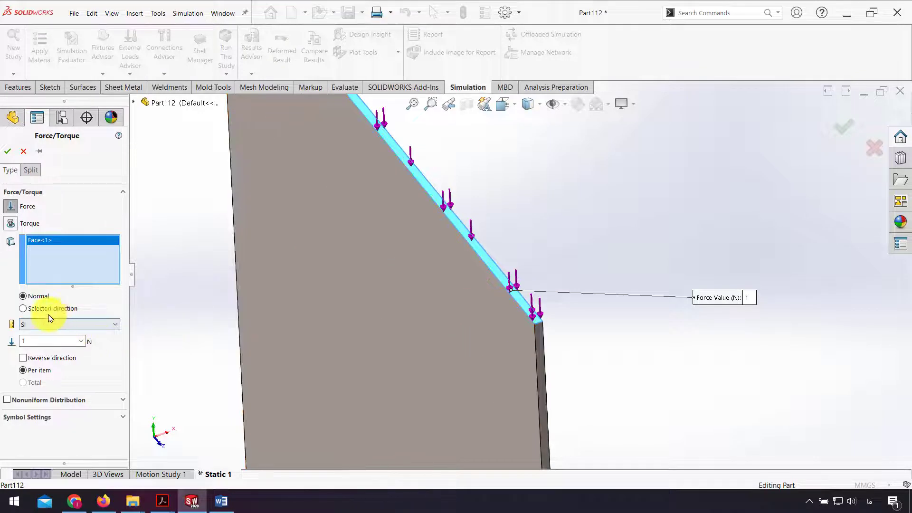
click(69, 312)
scroll(536, 334, down, 3)
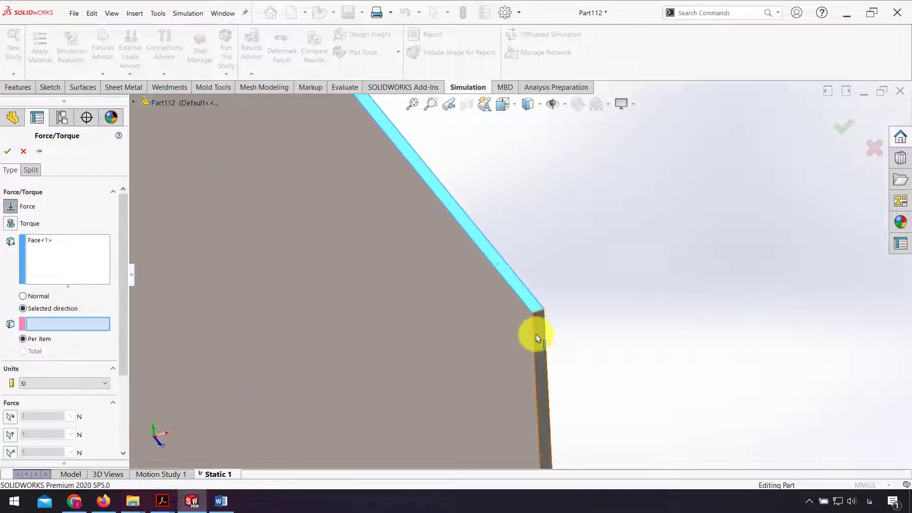
click(540, 297)
scroll(578, 325, up, 5)
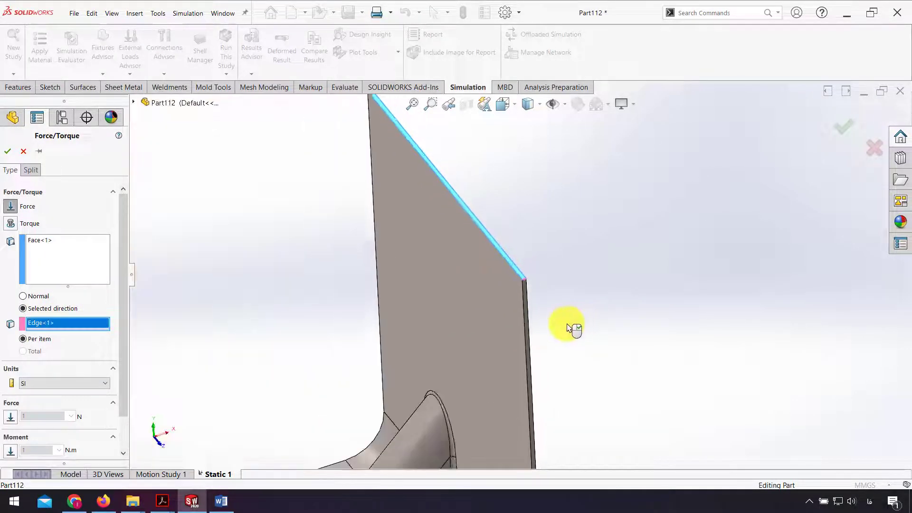
click(10, 417)
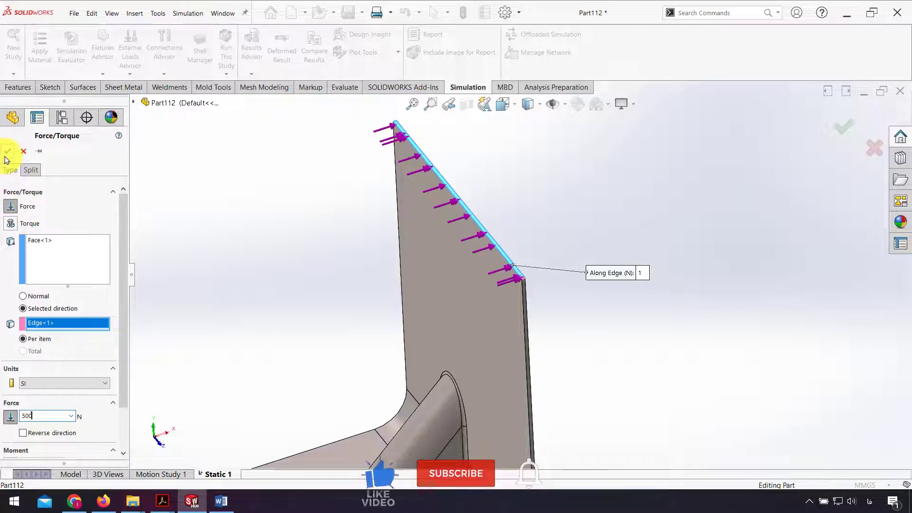
middle_drag(523, 326, 332, 350)
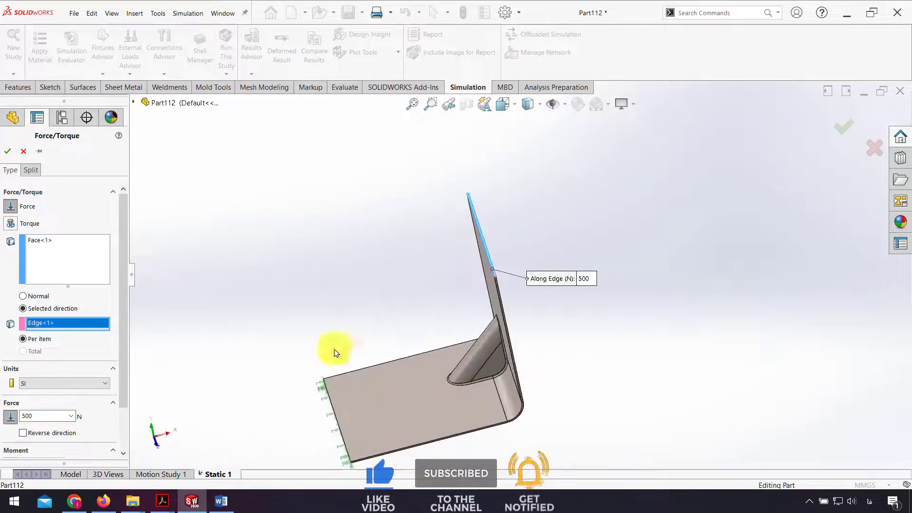
click(8, 153)
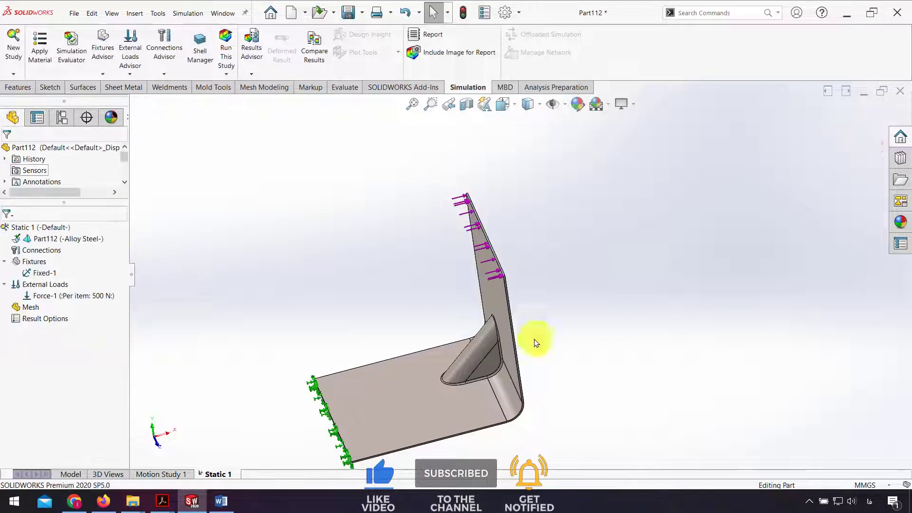
Generate a default-density shell mesh on the bracket, then remesh it
click(226, 75)
click(248, 98)
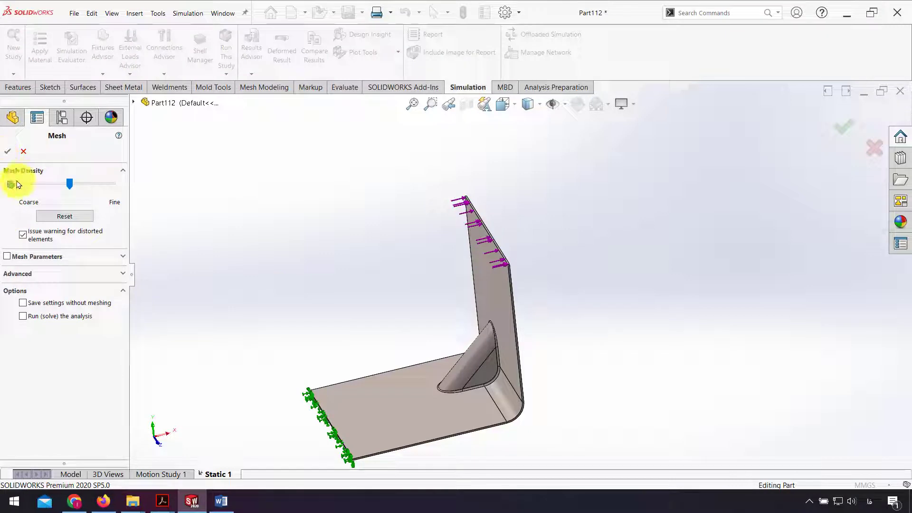
click(8, 152)
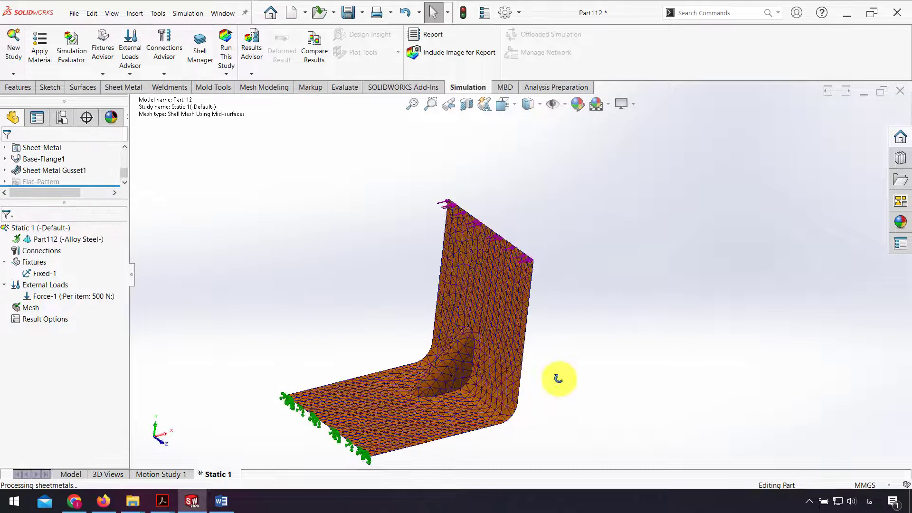
middle_drag(558, 379, 513, 373)
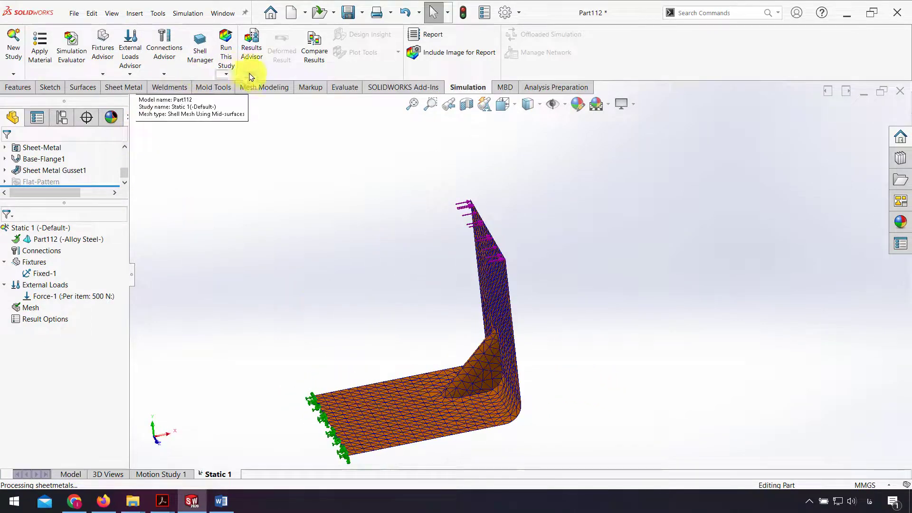
click(226, 75)
click(234, 95)
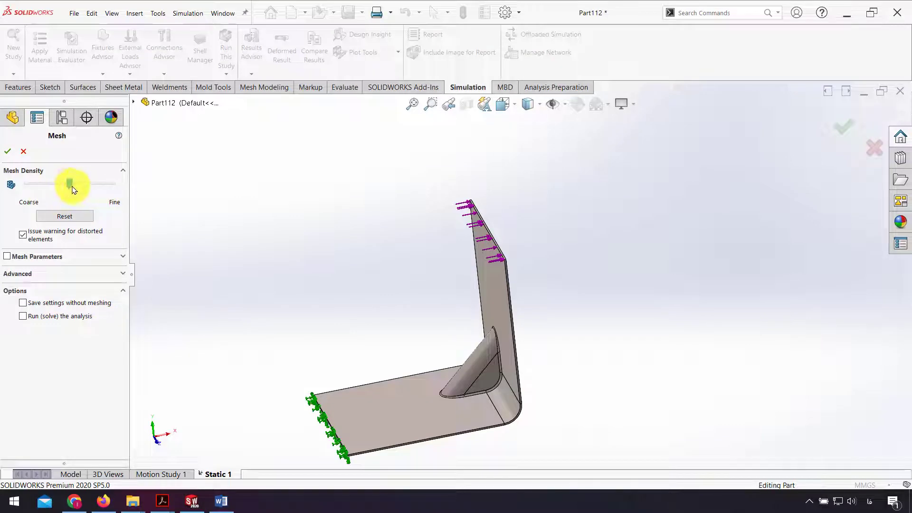
click(8, 151)
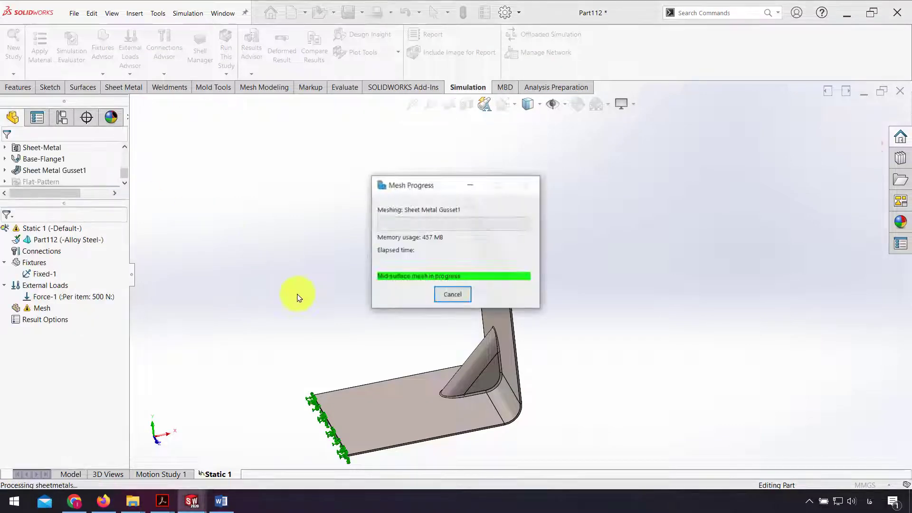
middle_drag(493, 365, 464, 309)
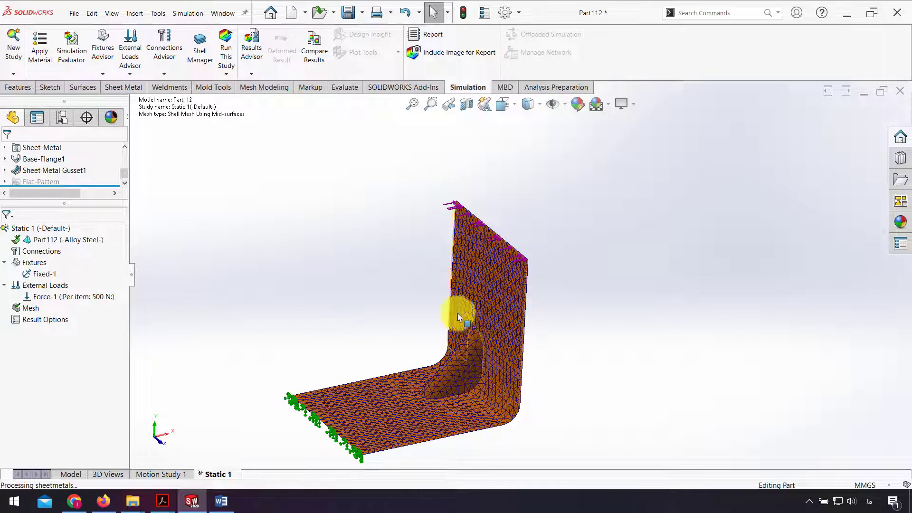
Run Static 1, choosing Yes to solve with Large Displacement
click(230, 66)
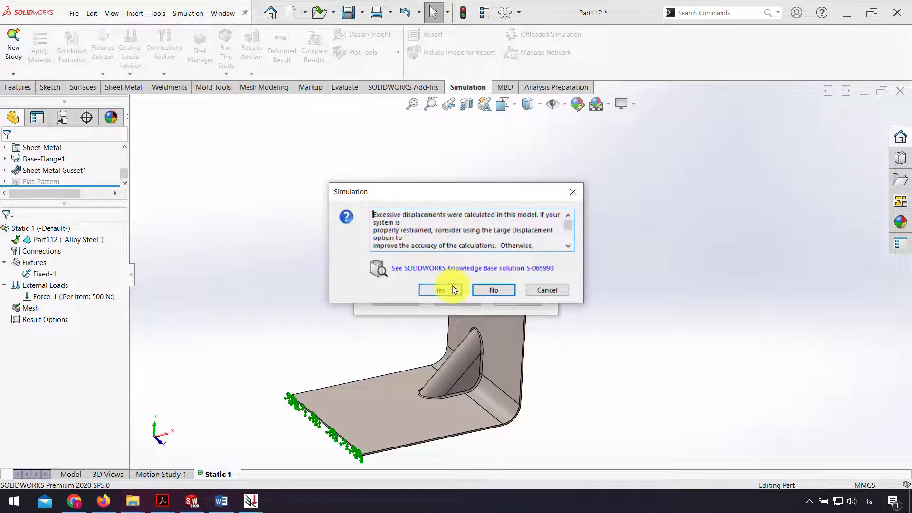
click(454, 290)
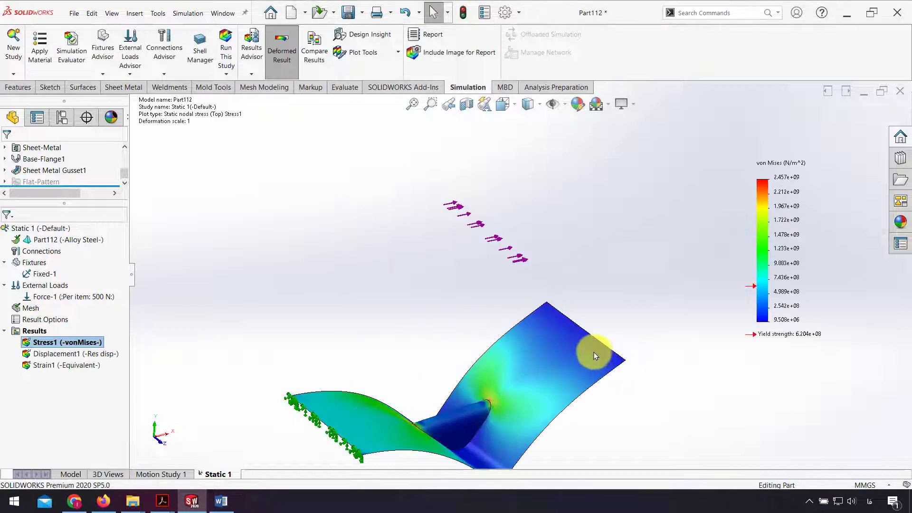
middle_drag(594, 353, 488, 420)
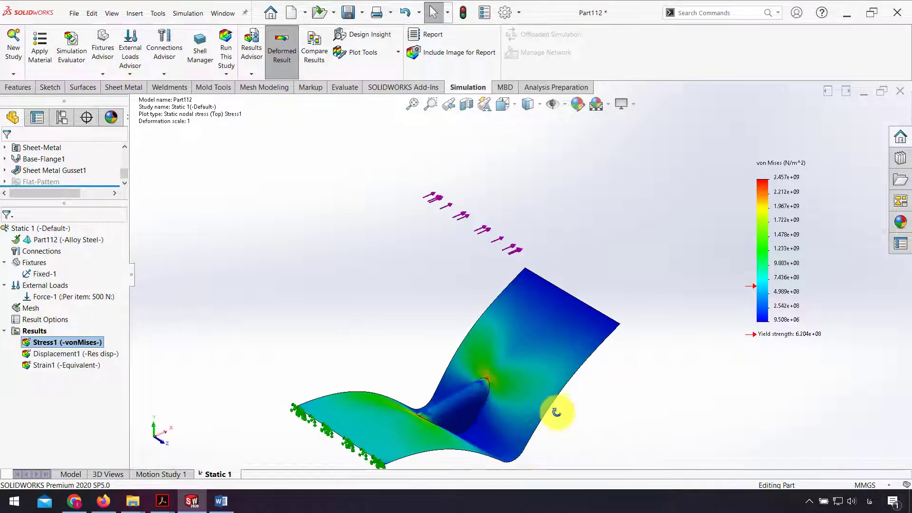
Set the Stress1 plot's deformed shape to true scale and orbit to inspect it
middle_drag(557, 412, 299, 391)
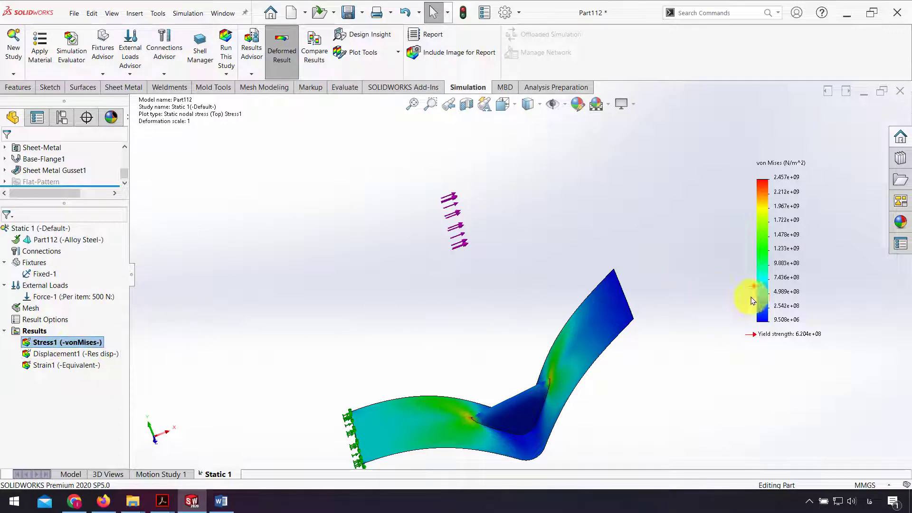
middle_drag(603, 301, 511, 333)
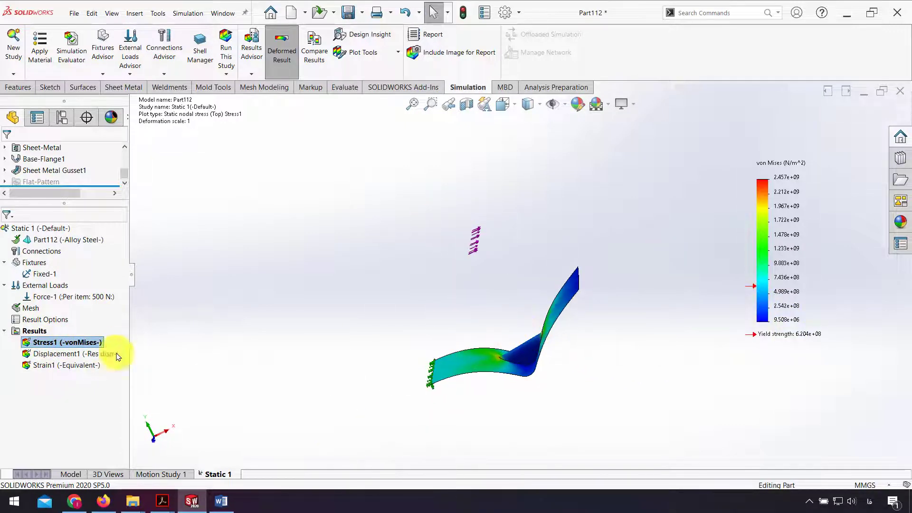
right_click(55, 346)
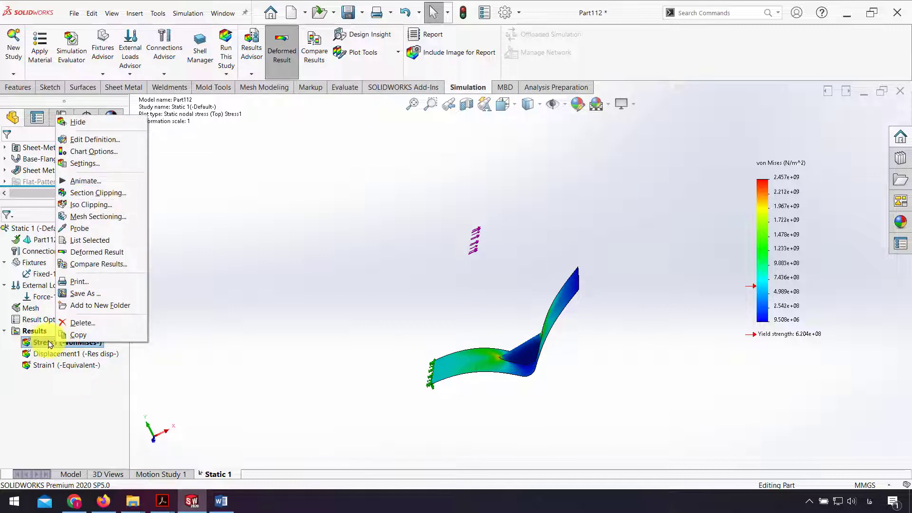
click(92, 143)
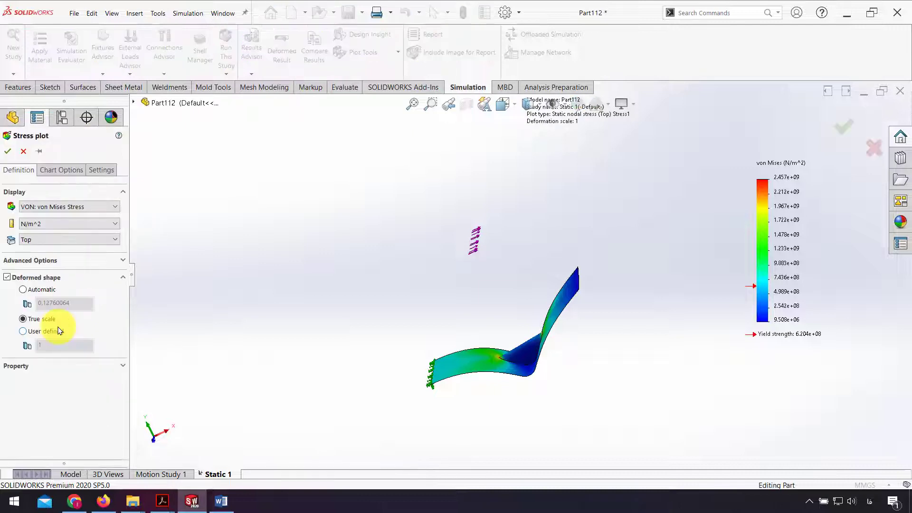
click(7, 152)
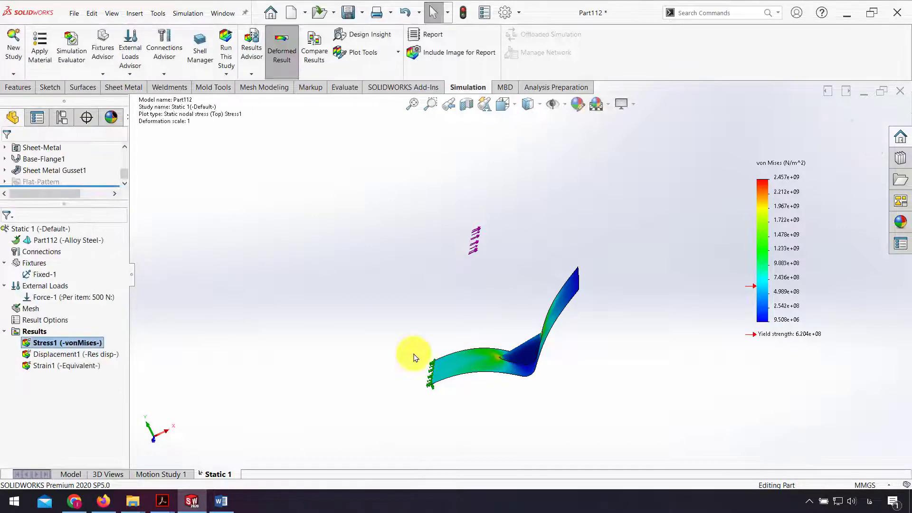
middle_drag(414, 357, 584, 344)
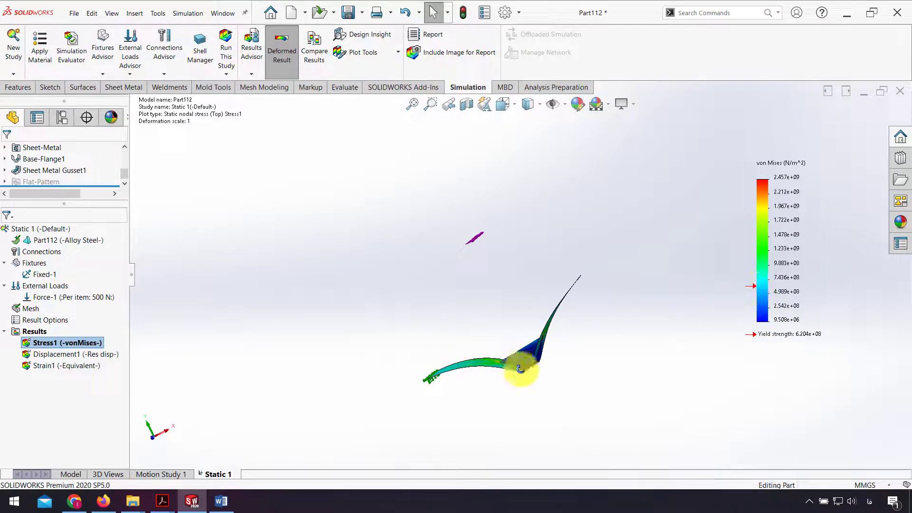
middle_drag(519, 362, 666, 332)
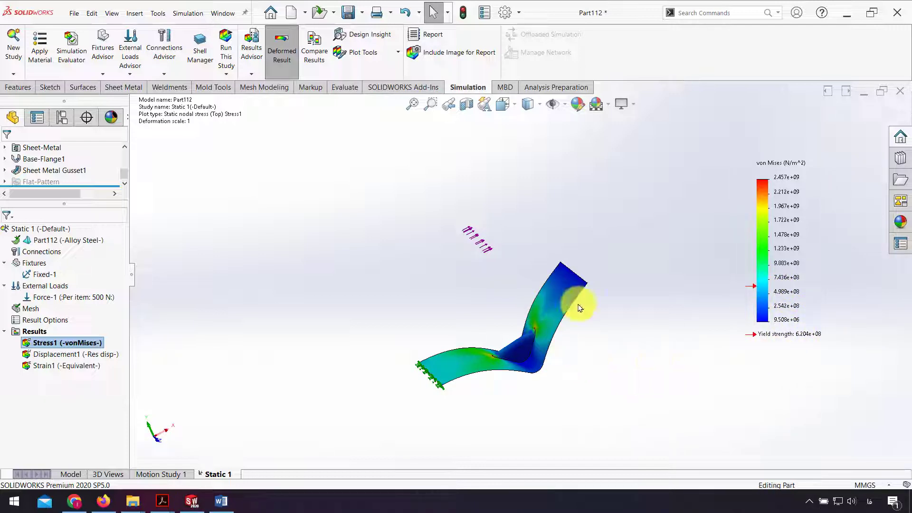
middle_drag(581, 367, 600, 364)
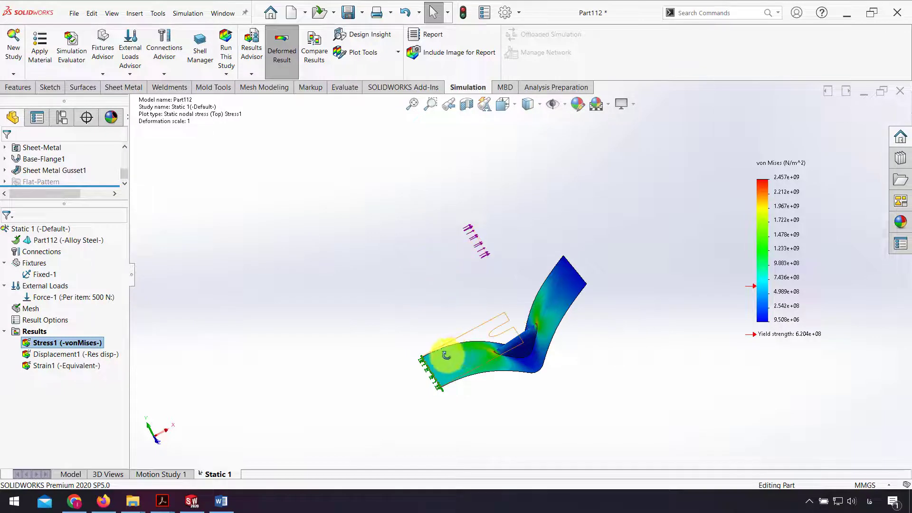
middle_drag(446, 356, 510, 390)
Review the displacement and strain plots, then return to the von Mises plot peaking at 2.457e+09 N/m^2
double_click(65, 355)
double_click(87, 368)
double_click(78, 343)
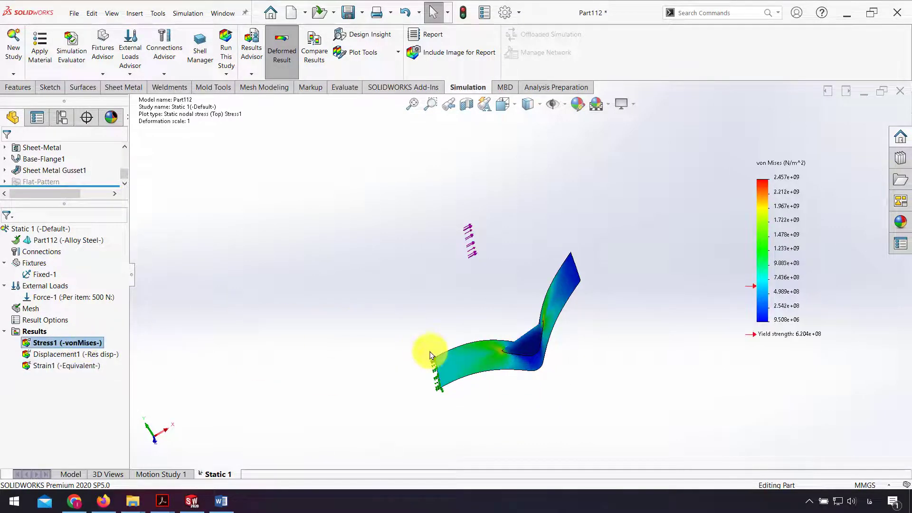
middle_drag(431, 356, 345, 394)
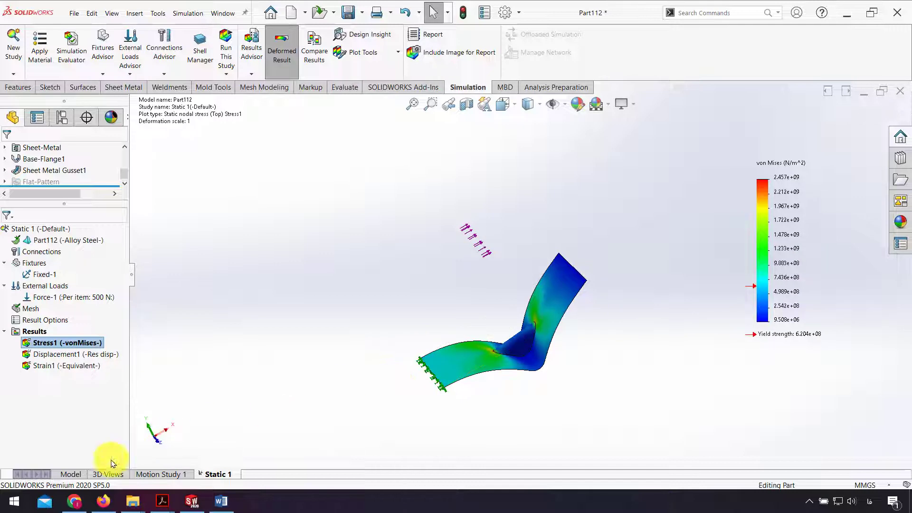
Delete Sheet Metal Gusset1 so only Base-Flange1 remains, then orbit the plain bracket
click(70, 474)
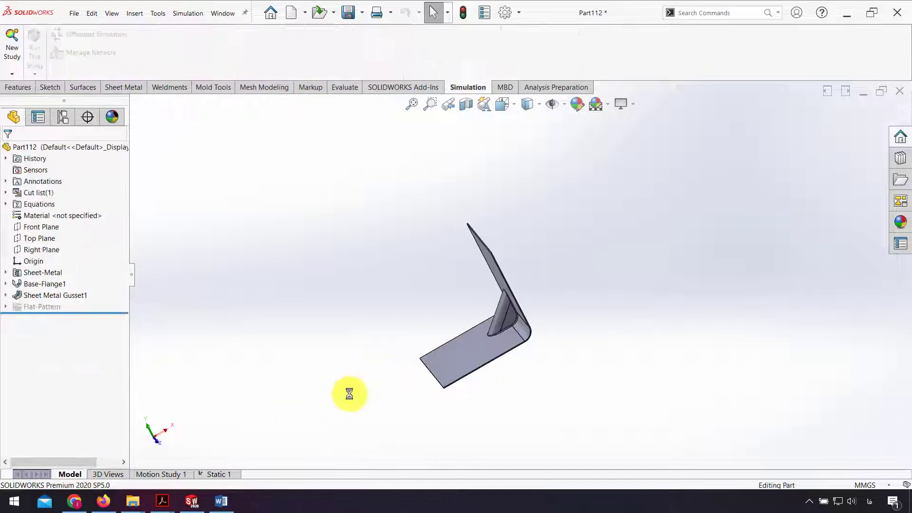
click(57, 295)
key(Delete)
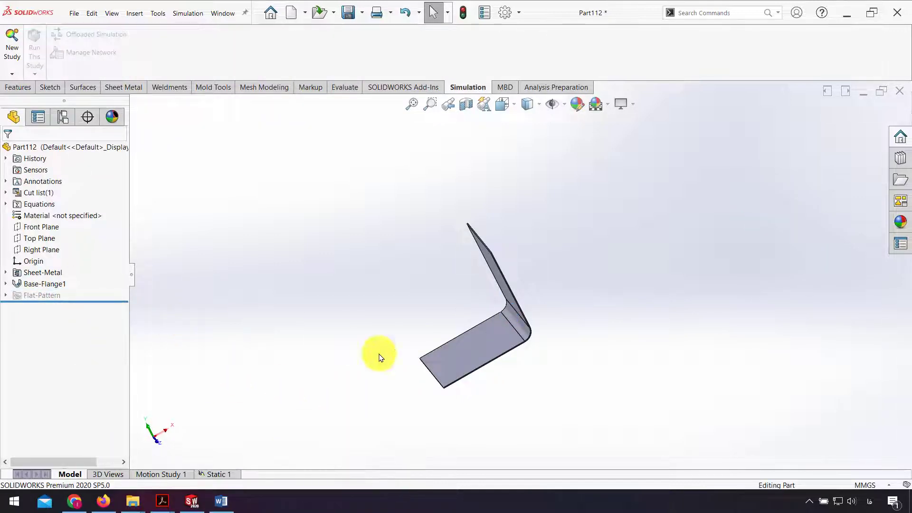
middle_drag(379, 357, 546, 375)
middle_drag(479, 359, 471, 351)
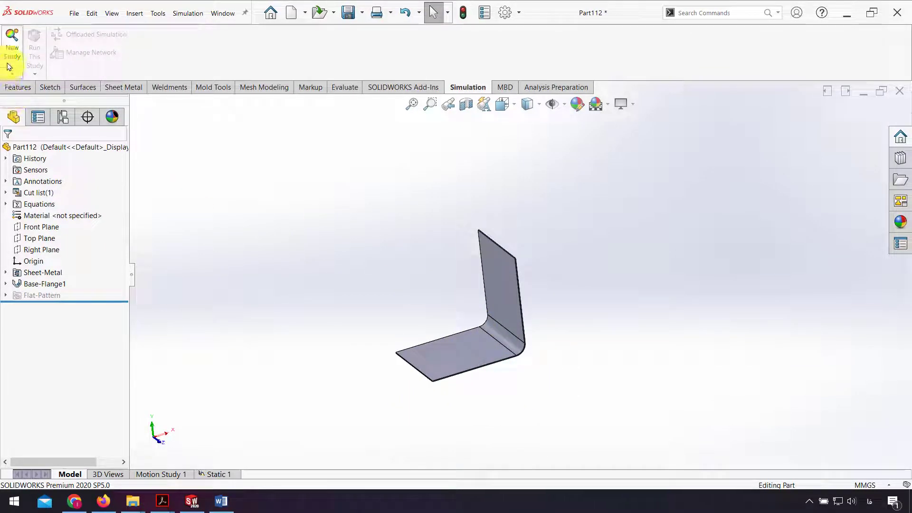
Create a new static study, Static 2, and apply Alloy Steel to the bracket
click(12, 48)
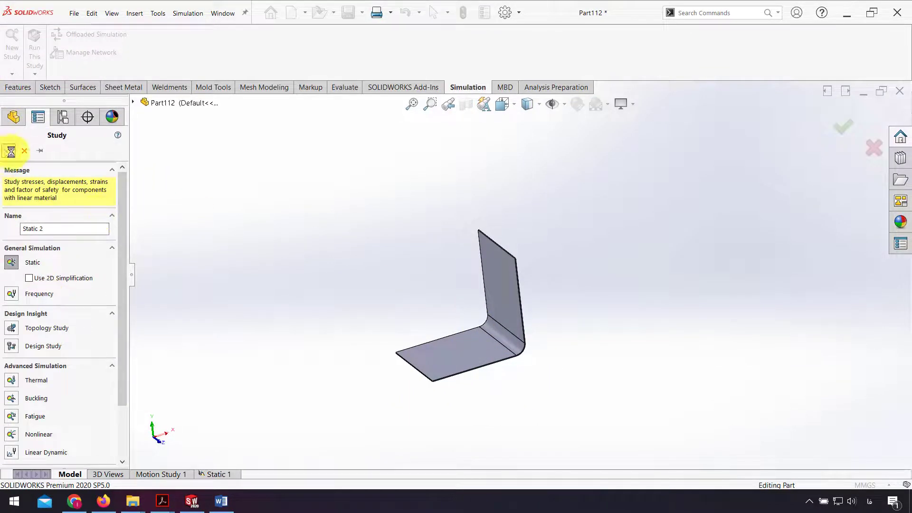
click(40, 45)
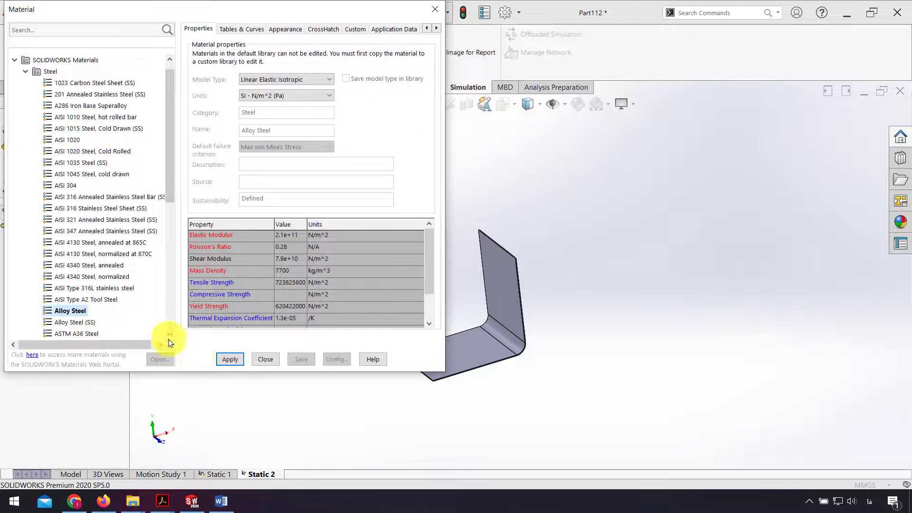
click(230, 359)
click(265, 359)
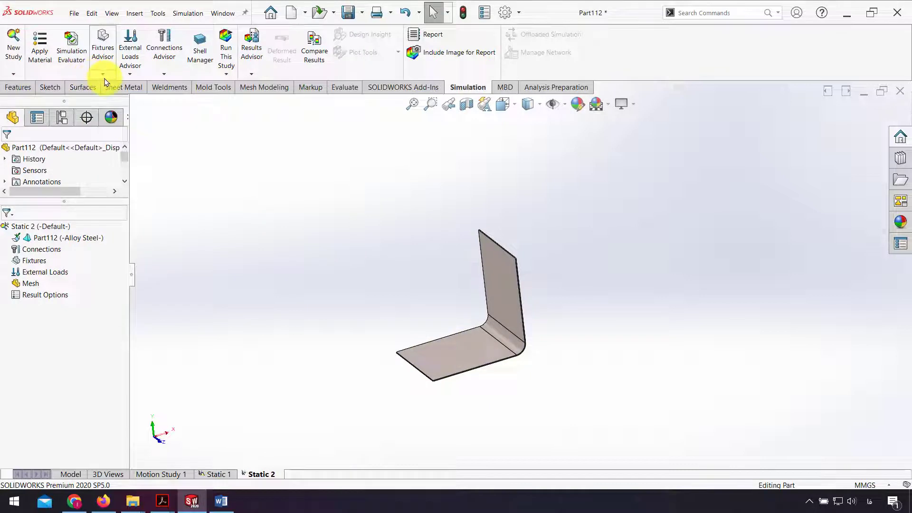
Add a Fixed Geometry restraint on the base flange's outer edge
click(102, 74)
click(117, 98)
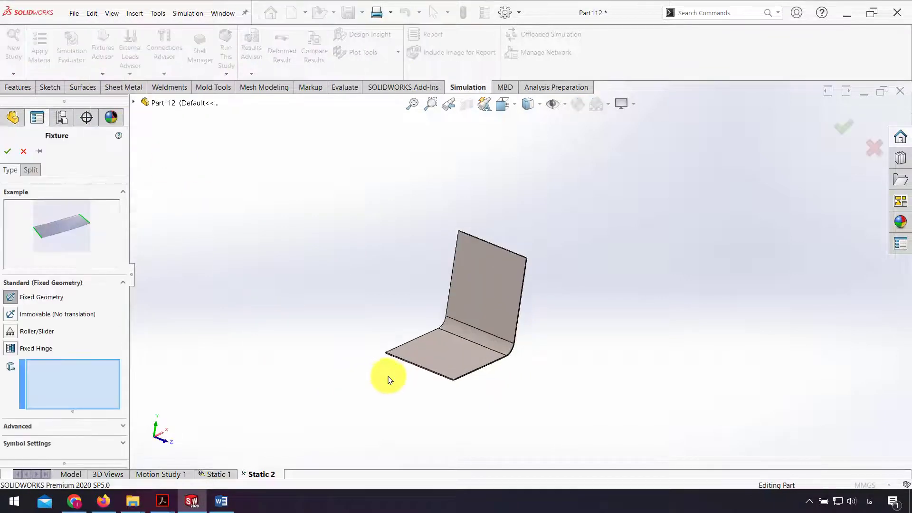
scroll(428, 366, down, 5)
click(634, 257)
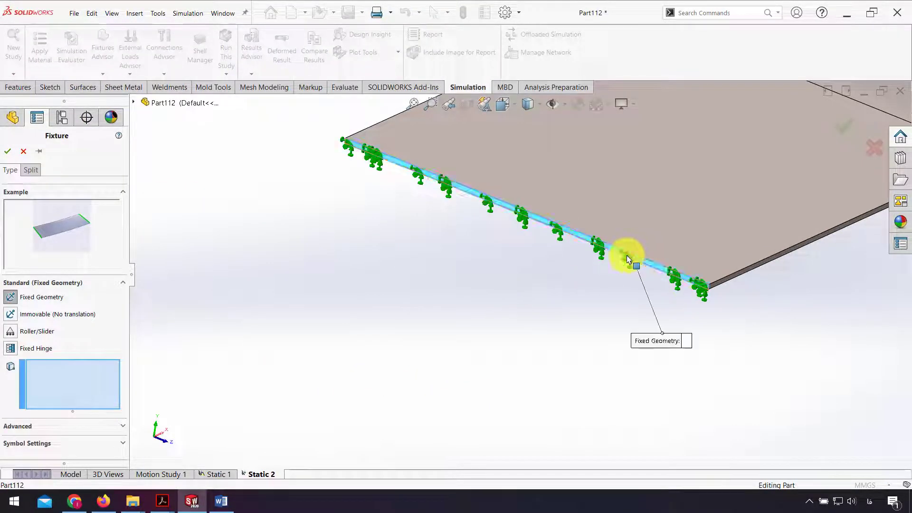
click(7, 151)
scroll(598, 210, up, 3)
scroll(599, 181, up, 2)
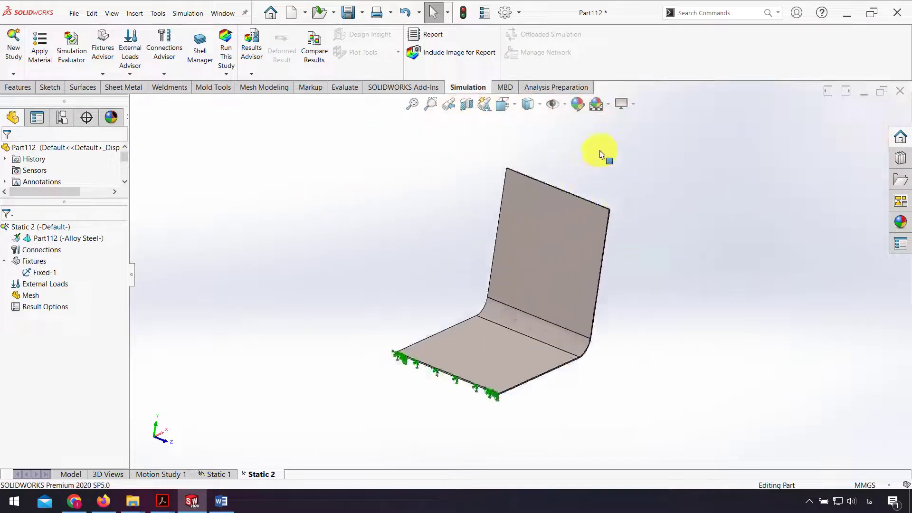
scroll(603, 152, down, 5)
Add Force-1: 500 N on the upright flange's top face, directed along its corner edge
click(130, 74)
click(142, 98)
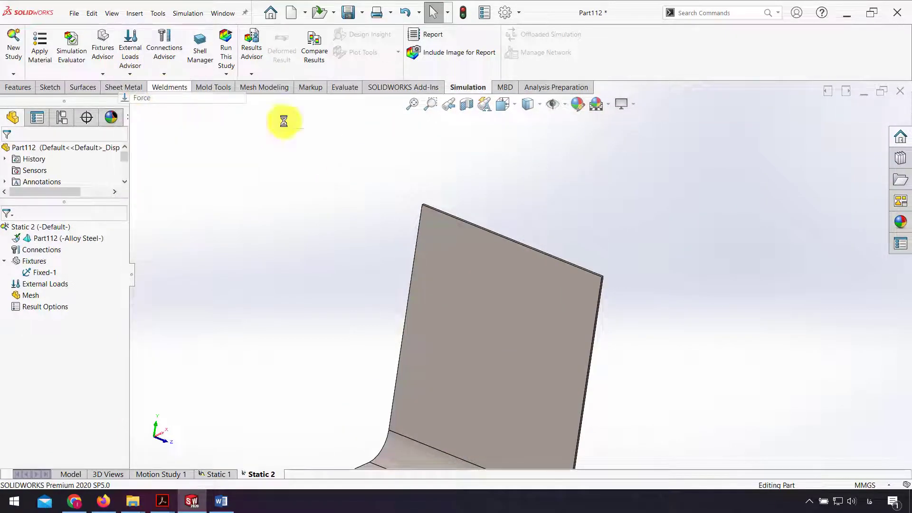
scroll(611, 275, down, 5)
click(505, 284)
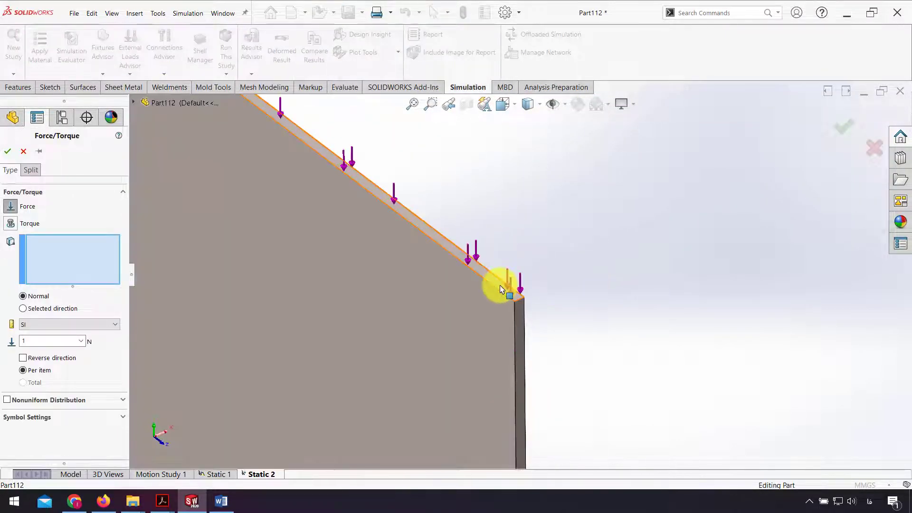
click(50, 308)
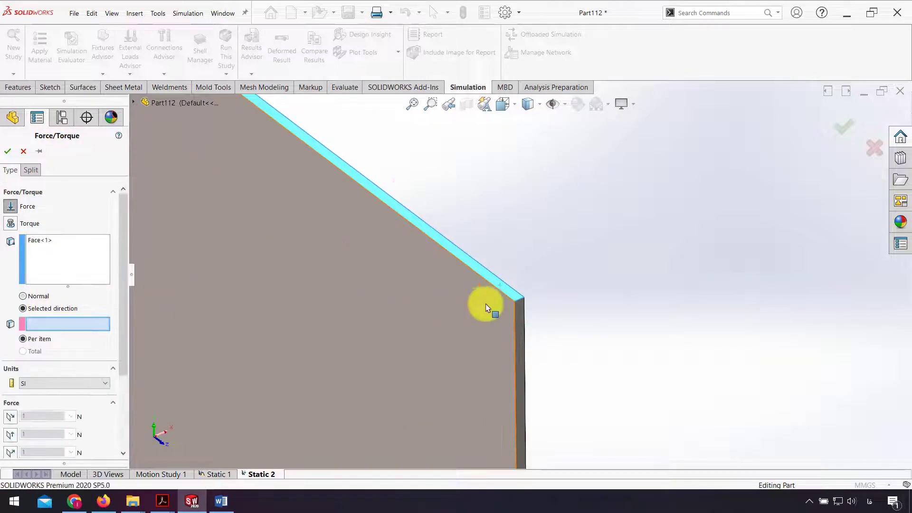
click(520, 302)
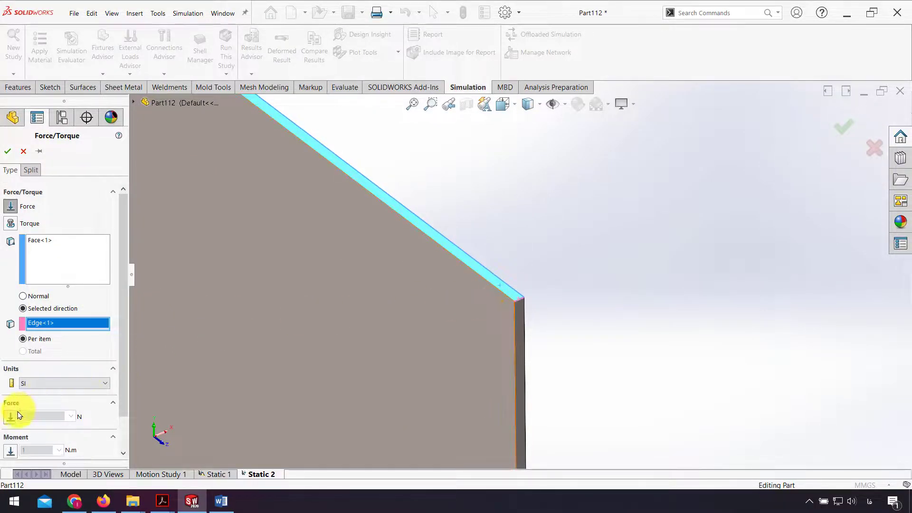
click(11, 417)
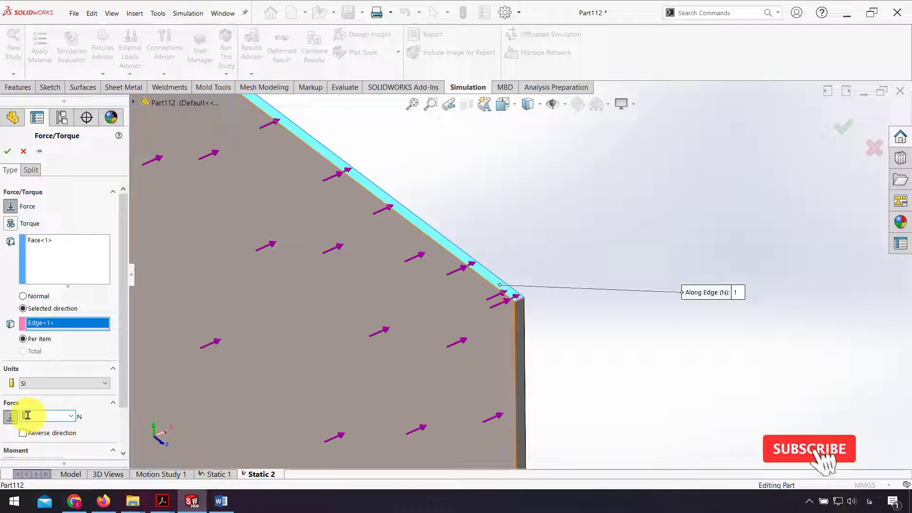
click(27, 415)
text(5)
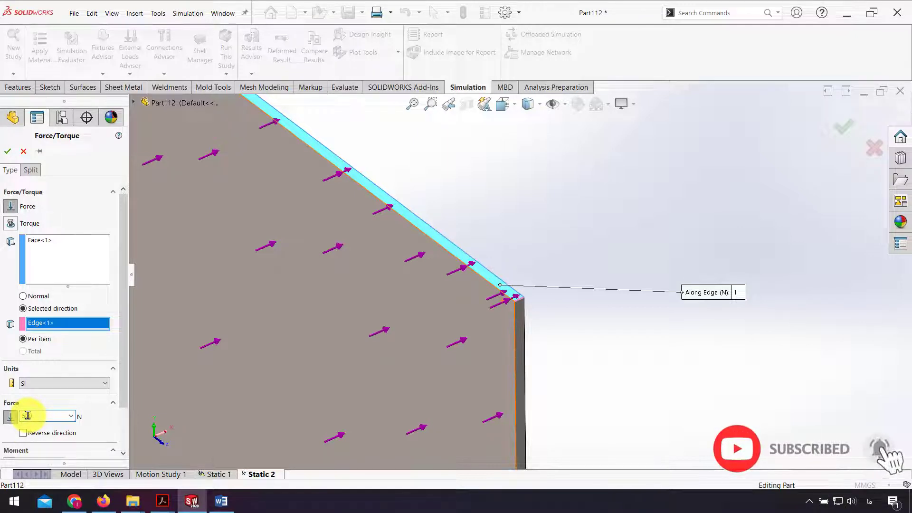
text(00)
click(11, 153)
scroll(454, 250, up, 5)
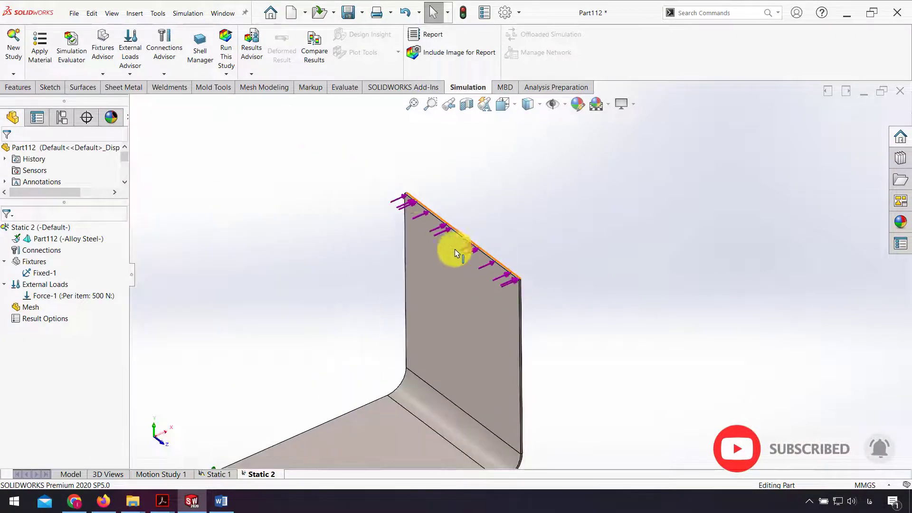
Create a default-density mesh for the bracket and run Static 2
click(227, 74)
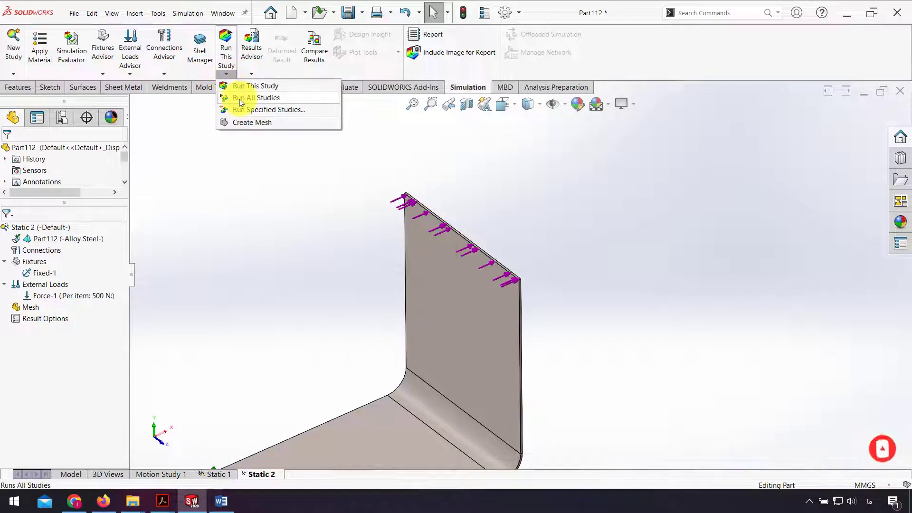
click(243, 123)
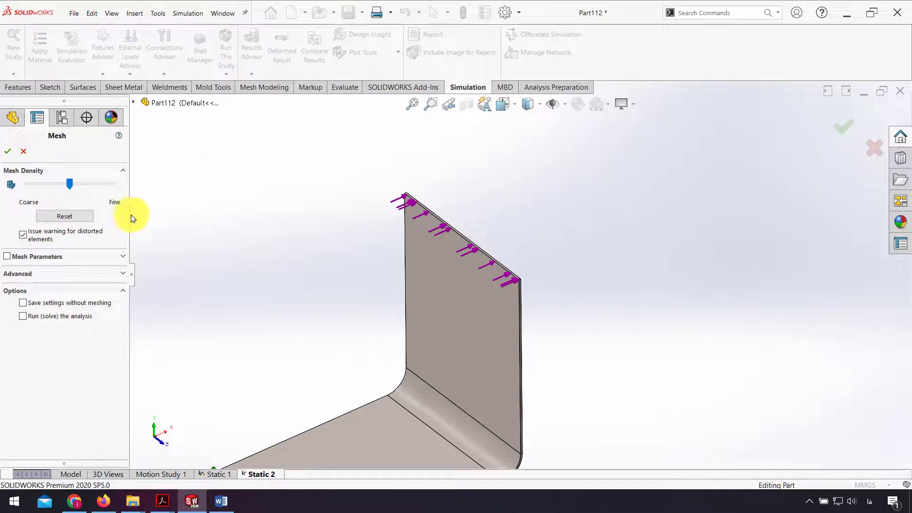
click(7, 152)
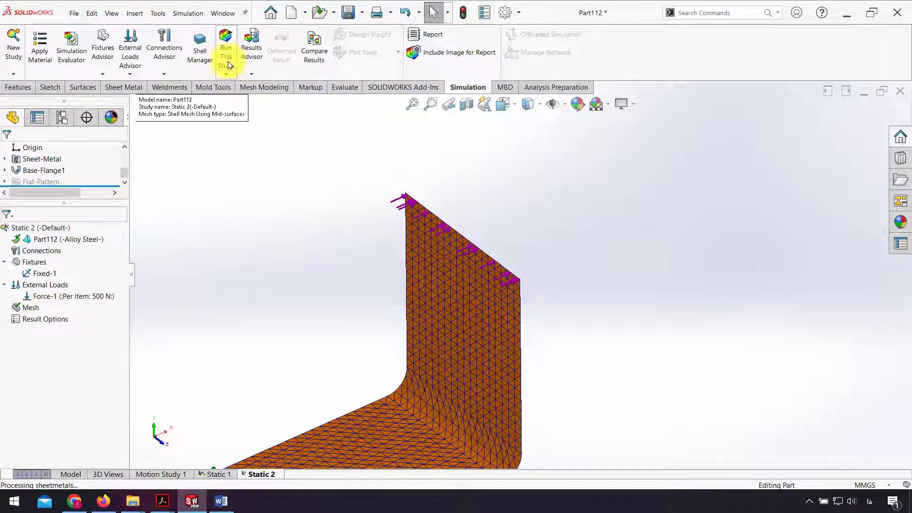
click(228, 65)
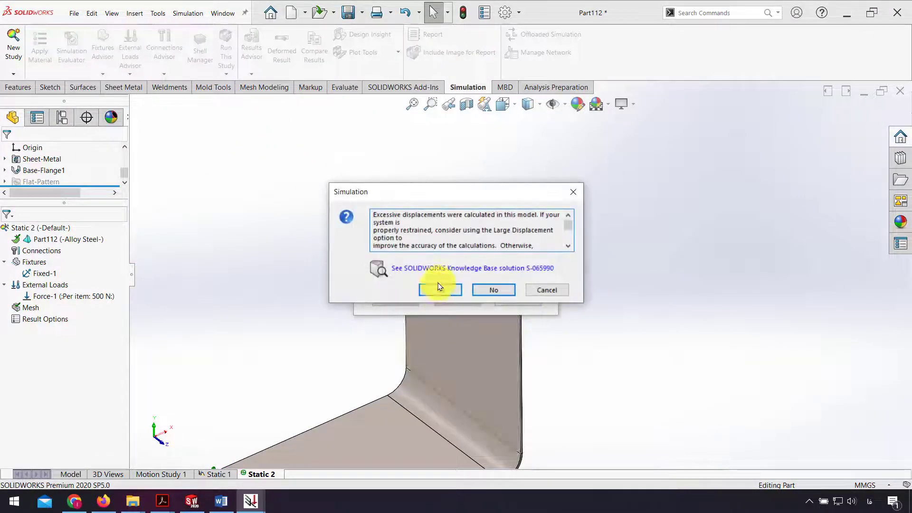
Rerun the solve with Large Displacement to get the von Mises plot peaking at 1.408e+09 N/m^2
click(438, 288)
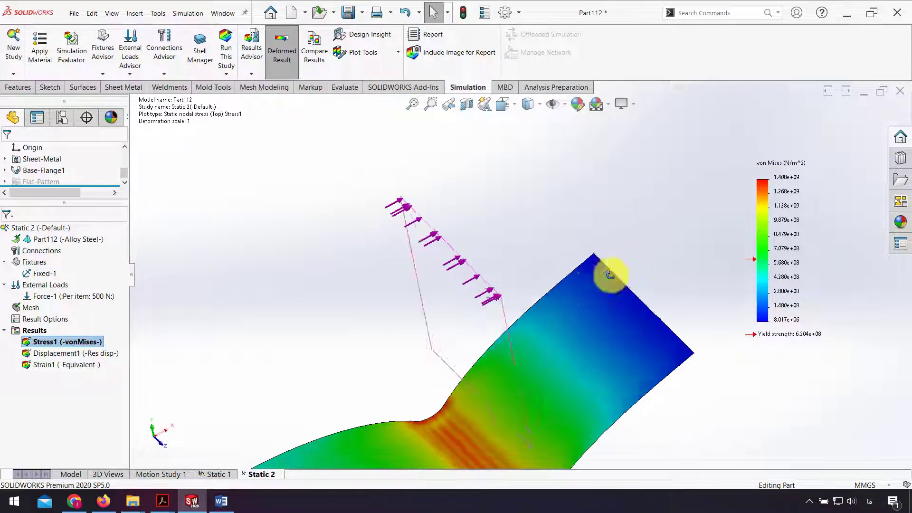
Display Static 2's Displacement1 plot (max 119.2 mm) and zoom and orbit to inspect the flange tip
double_click(88, 353)
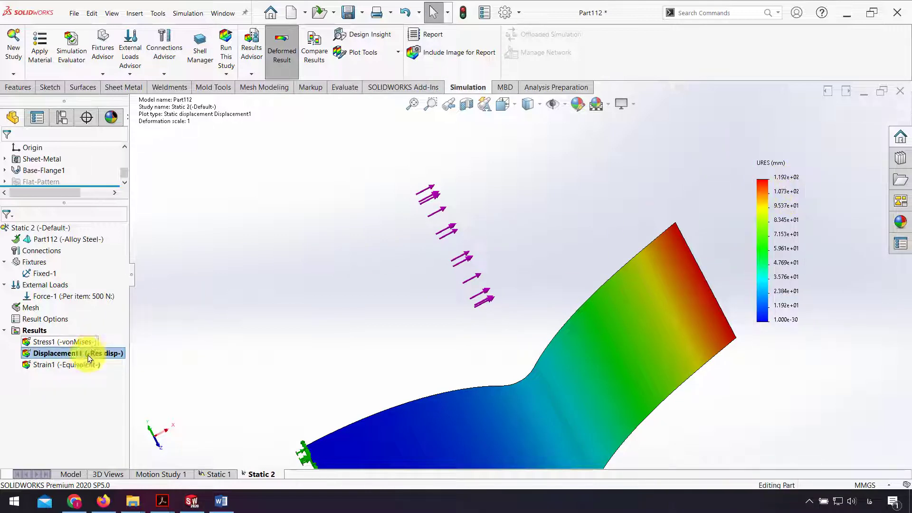
scroll(566, 373, up, 5)
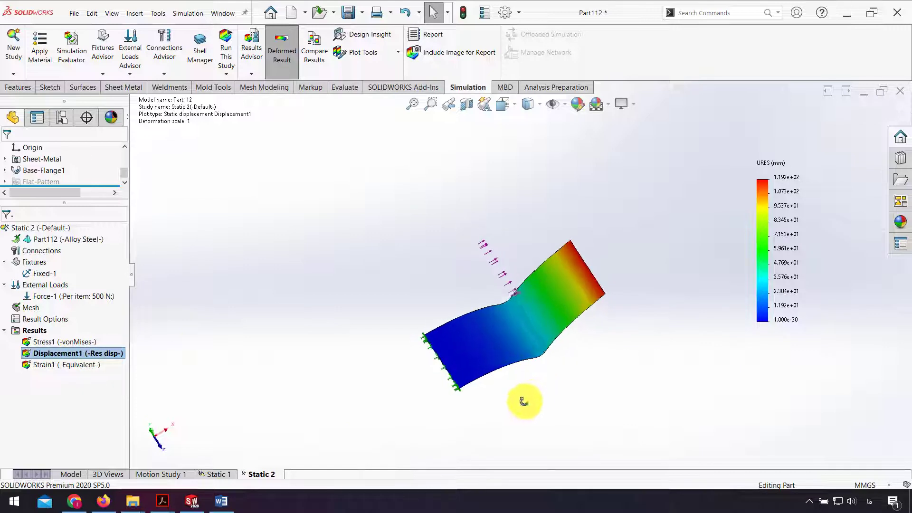
middle_drag(475, 305, 560, 316)
scroll(489, 320, down, 3)
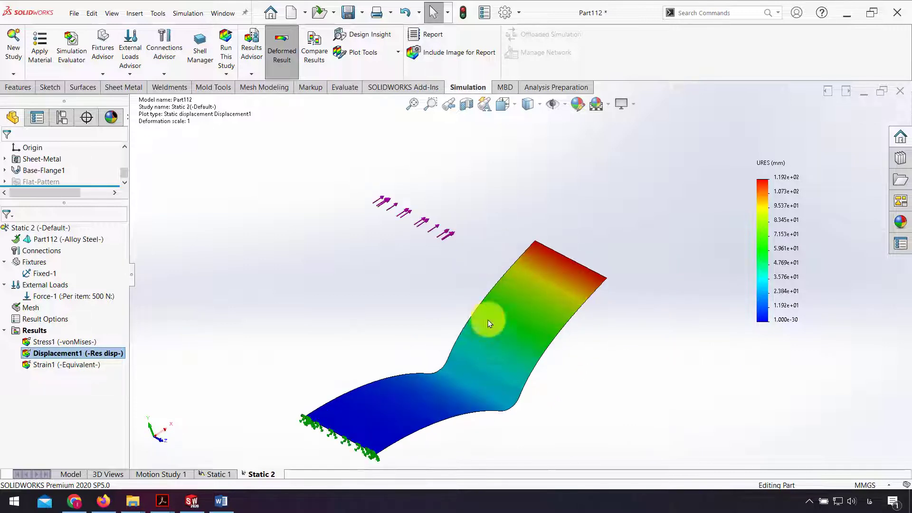
middle_drag(489, 320, 437, 349)
scroll(436, 312, up, 2)
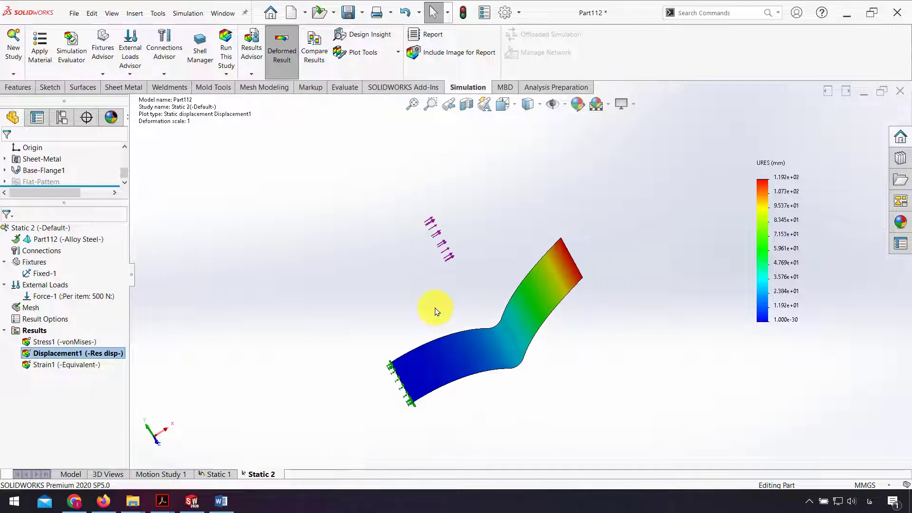